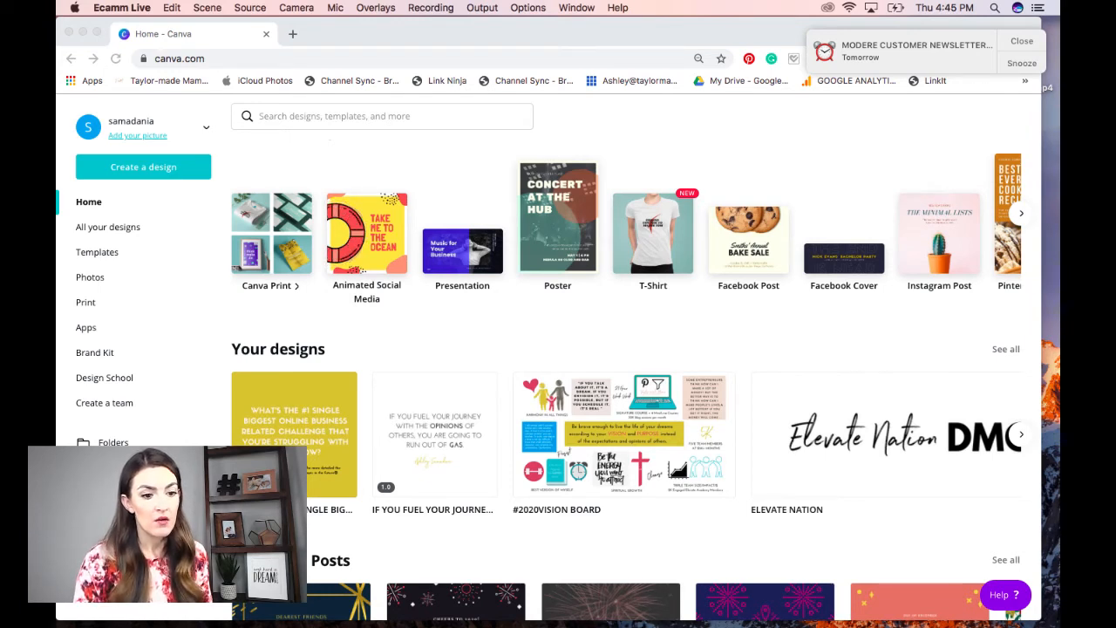
Review the brand logos, brand colors and brand fonts in the Brand Kit and return to the home page
left_click(96, 354)
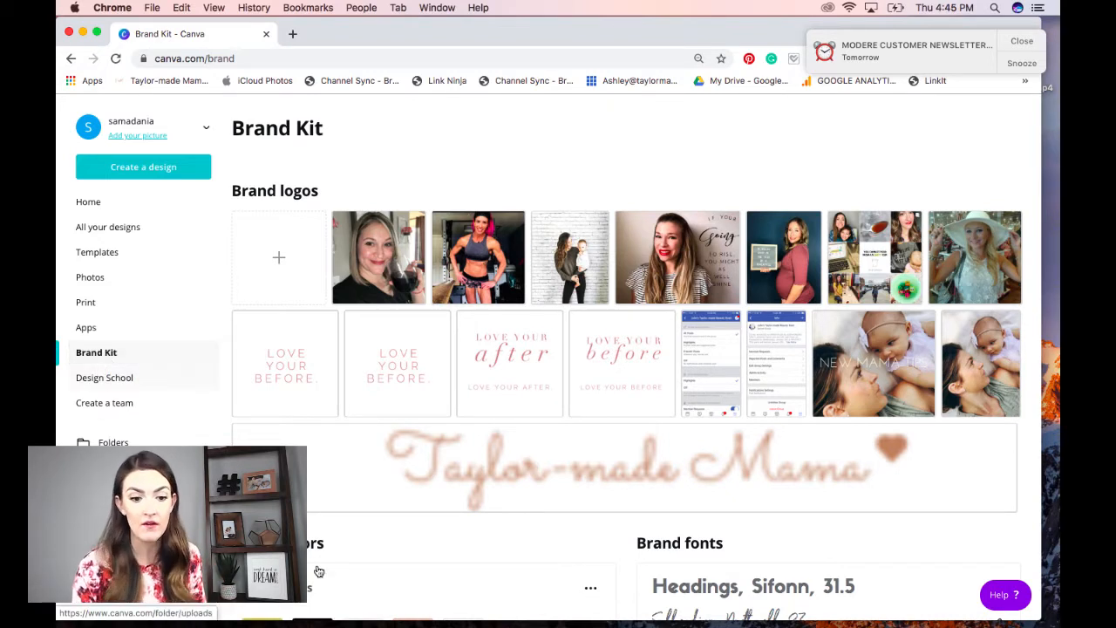
scroll(528, 435, "down", 5)
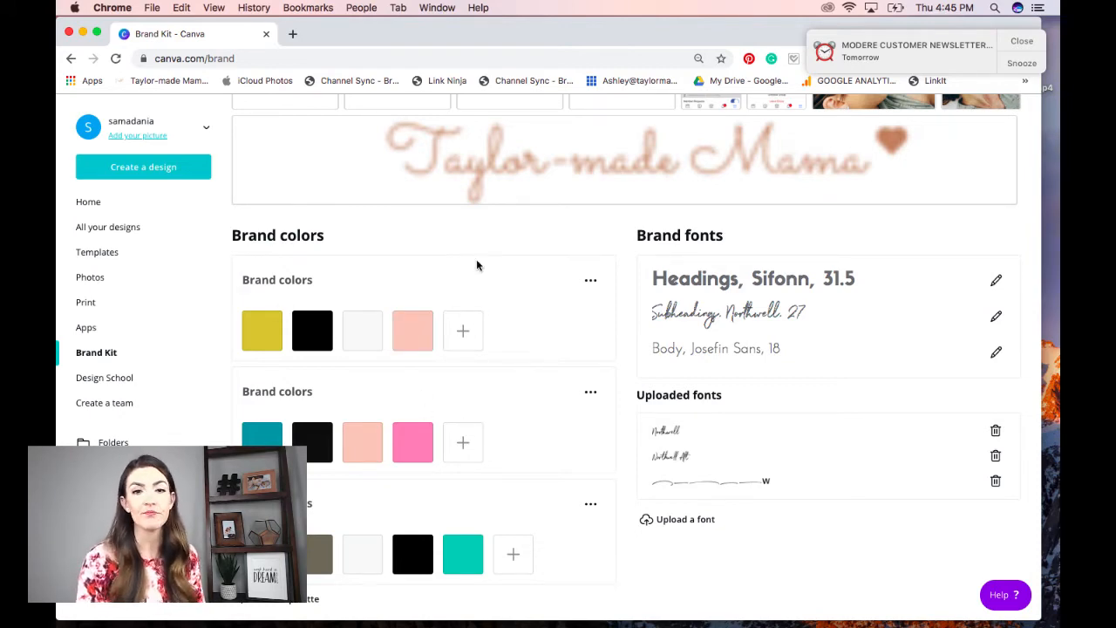
scroll(477, 258, "up", 5)
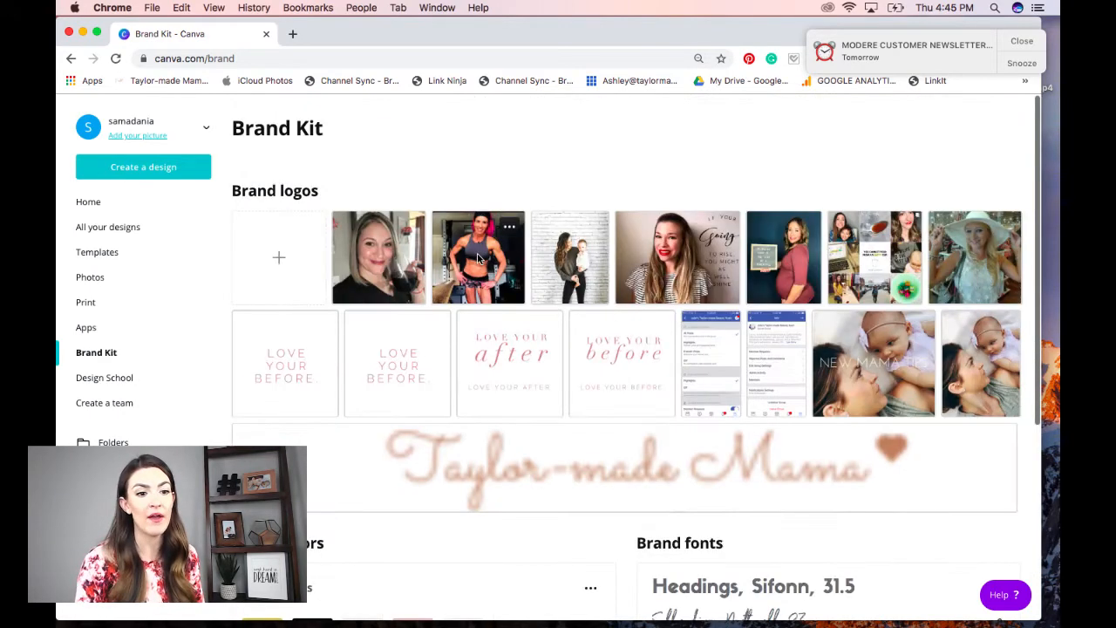
left_click(91, 204)
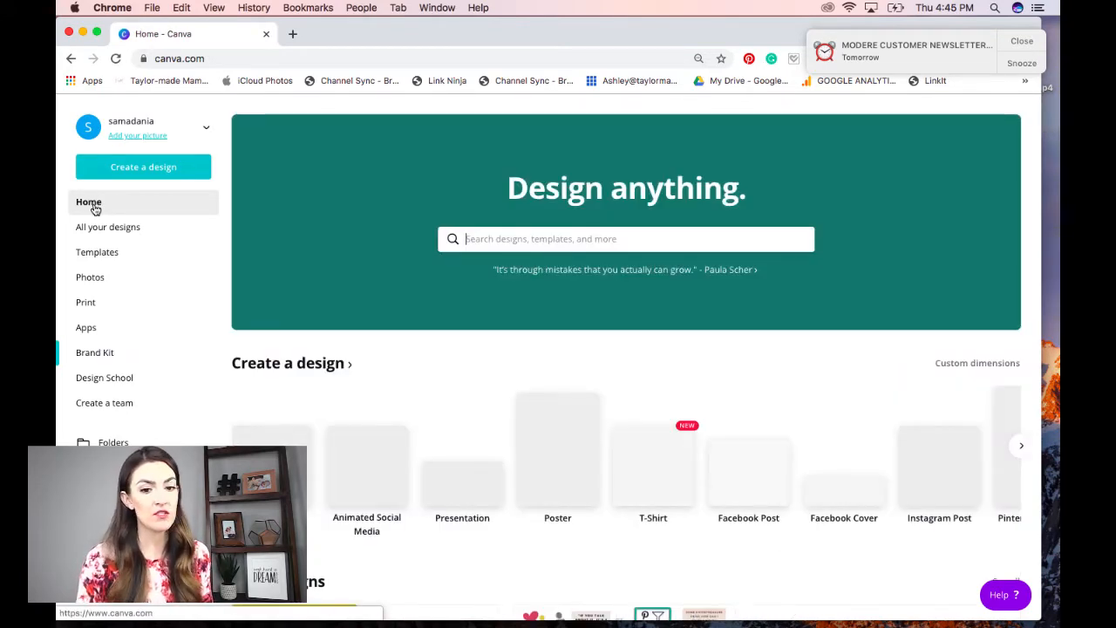
Search the templates for "desktop wallpaper" and create a blank design of that type
left_click(512, 238)
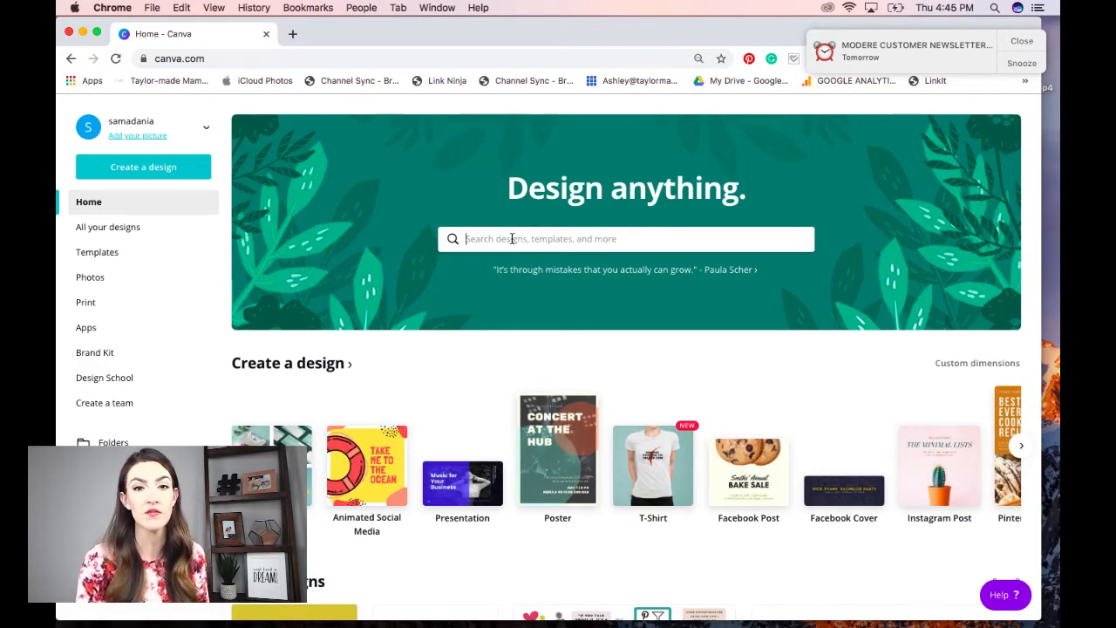
left_click(512, 238)
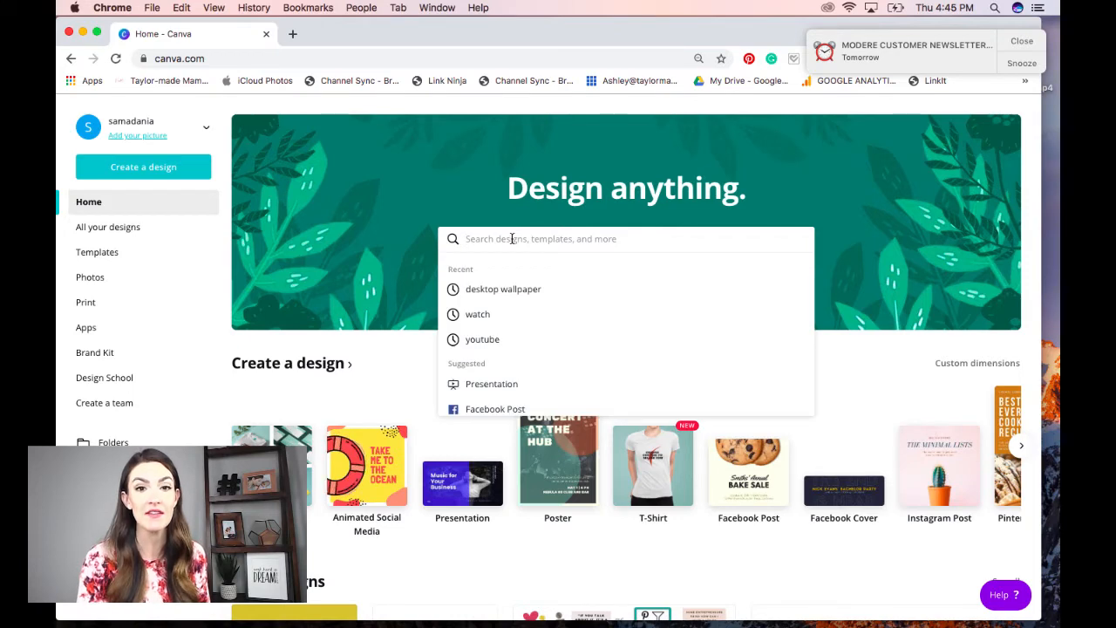
left_click(504, 292)
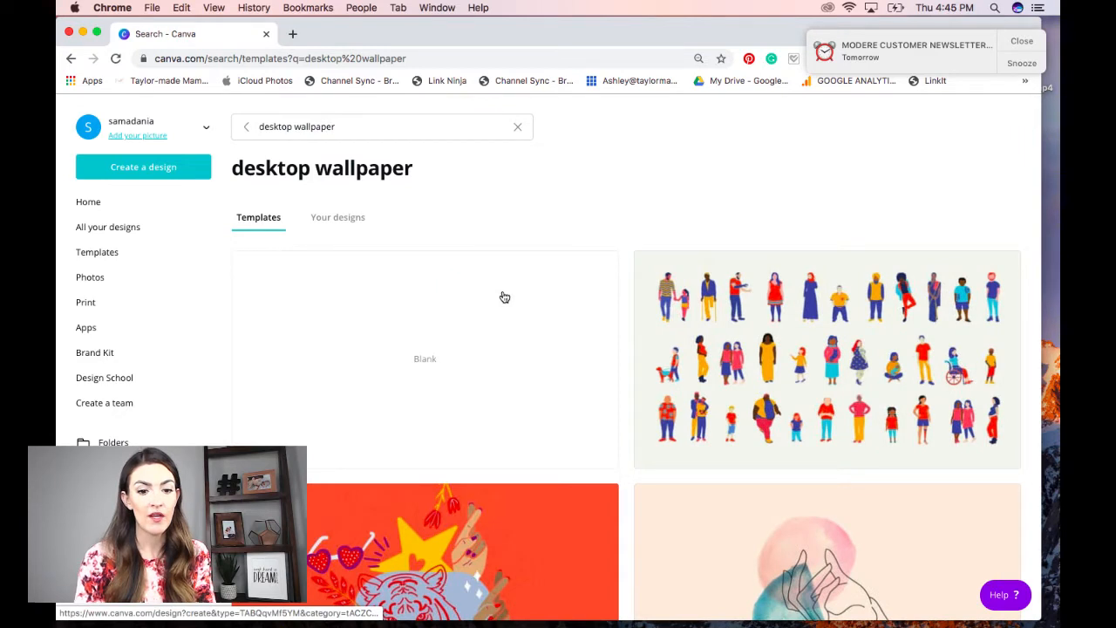
left_click(443, 358)
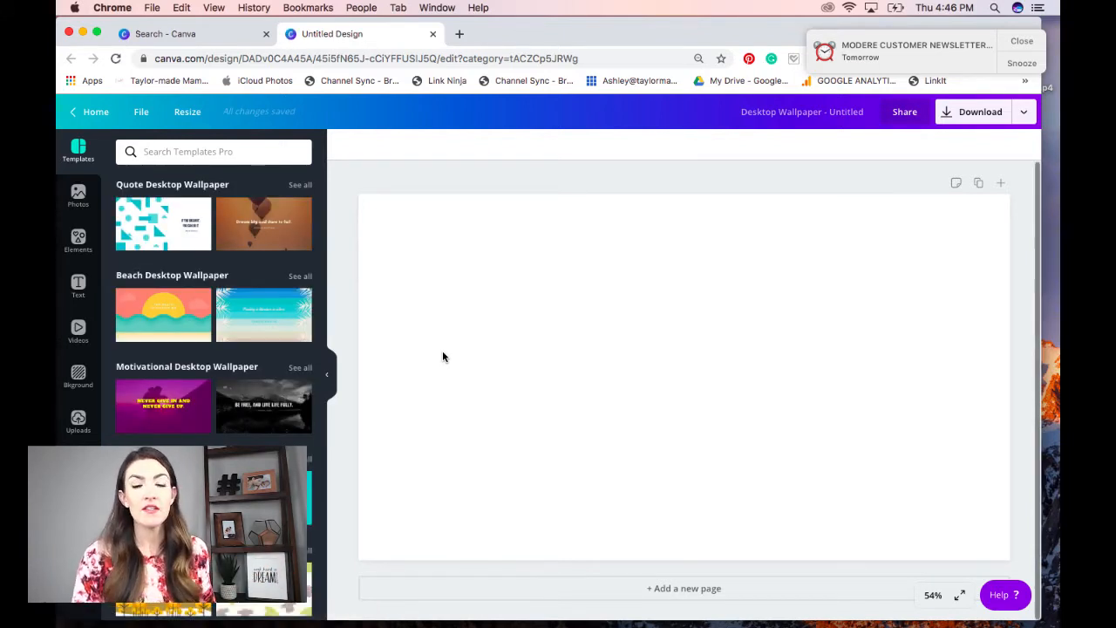
Name the untitled desktop wallpaper design "#2020VISION BOARD"
left_click(788, 113)
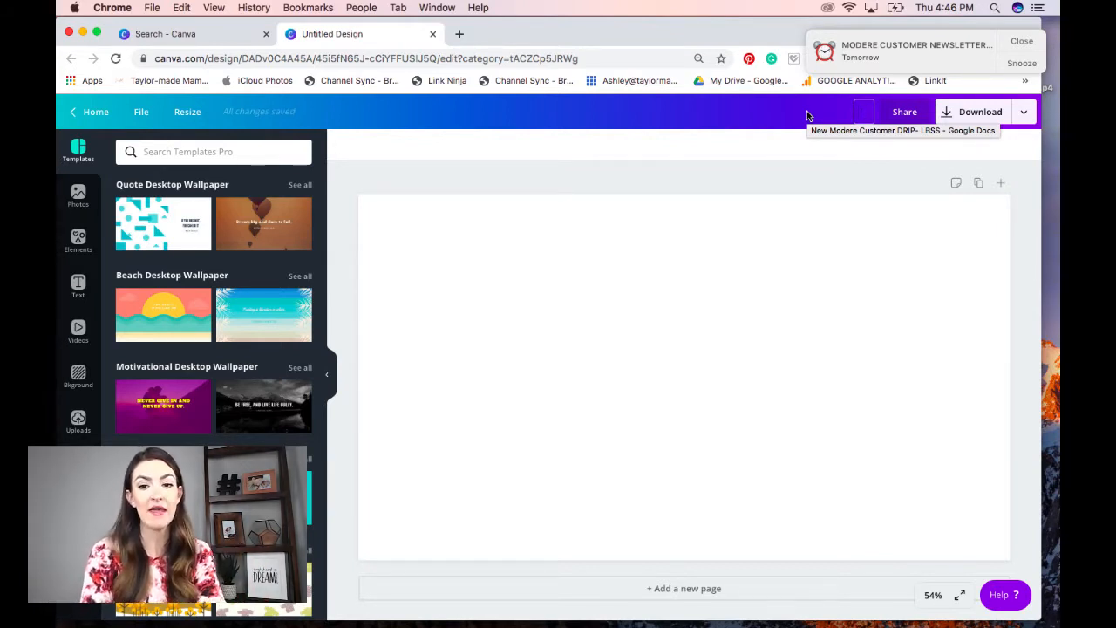
type("#")
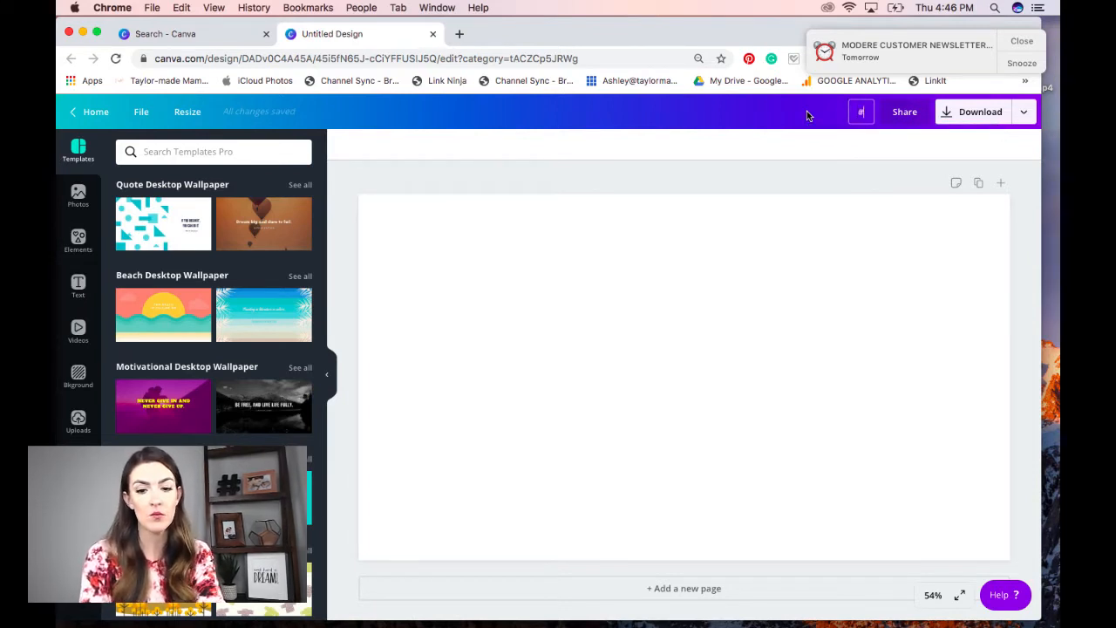
type("2020VISION")
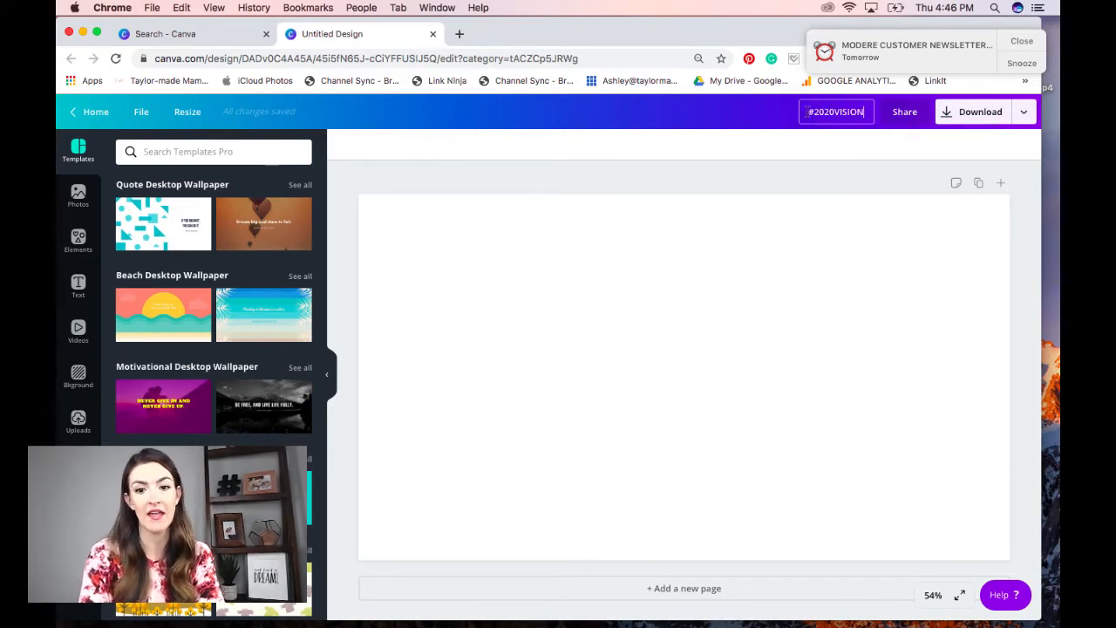
type(" BOARD")
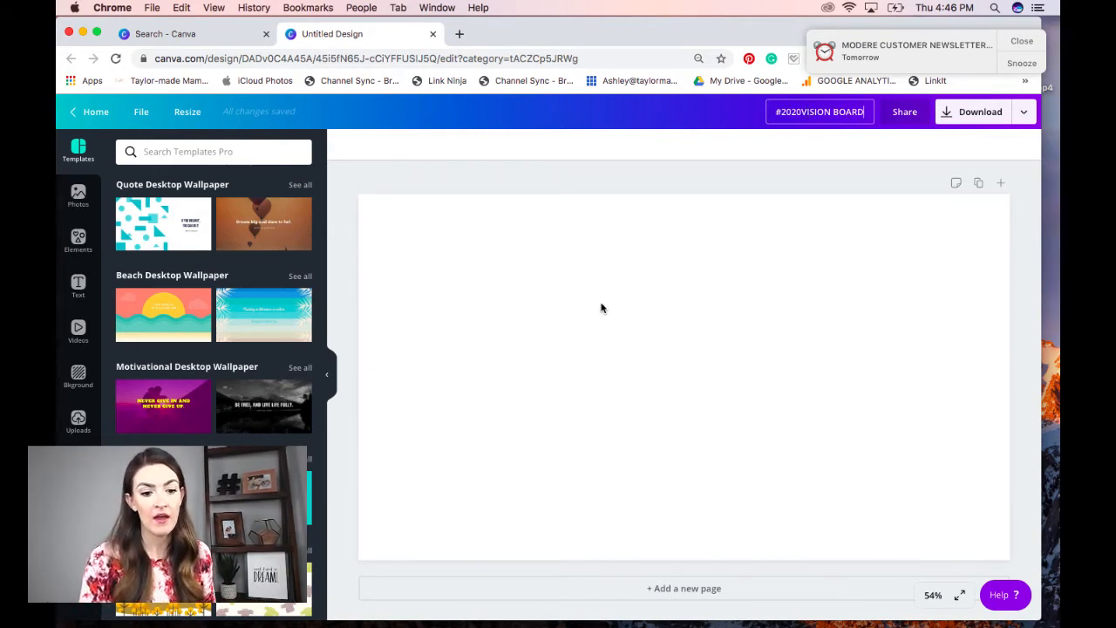
left_click(388, 452)
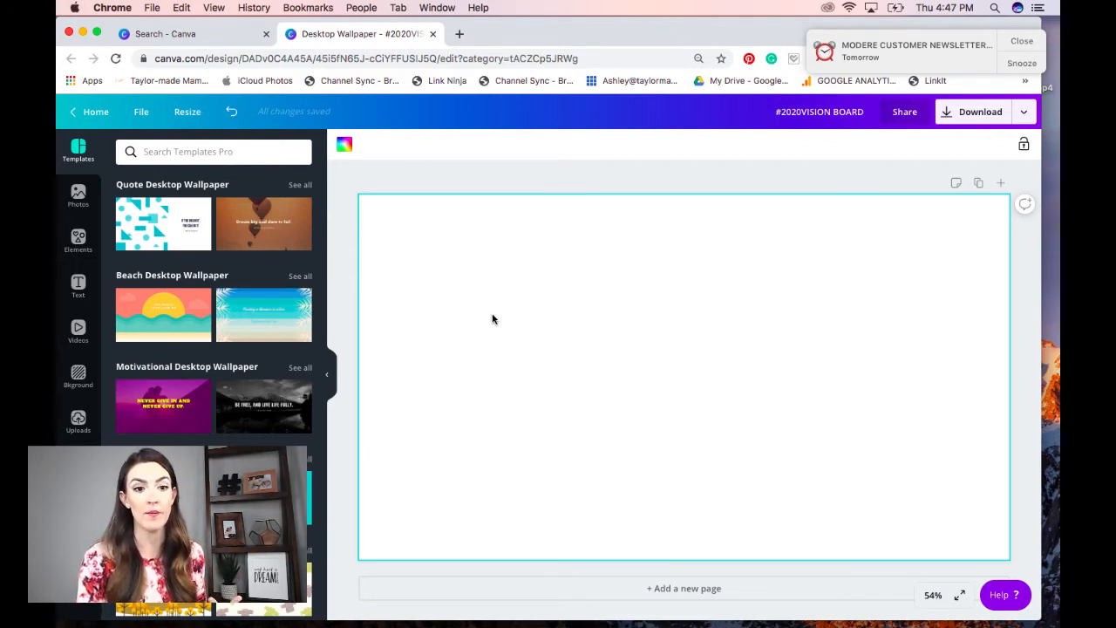
Open the Pinterest profile page in a new browser tab and dismiss the reminder notification
left_click(459, 35)
left_click(1020, 42)
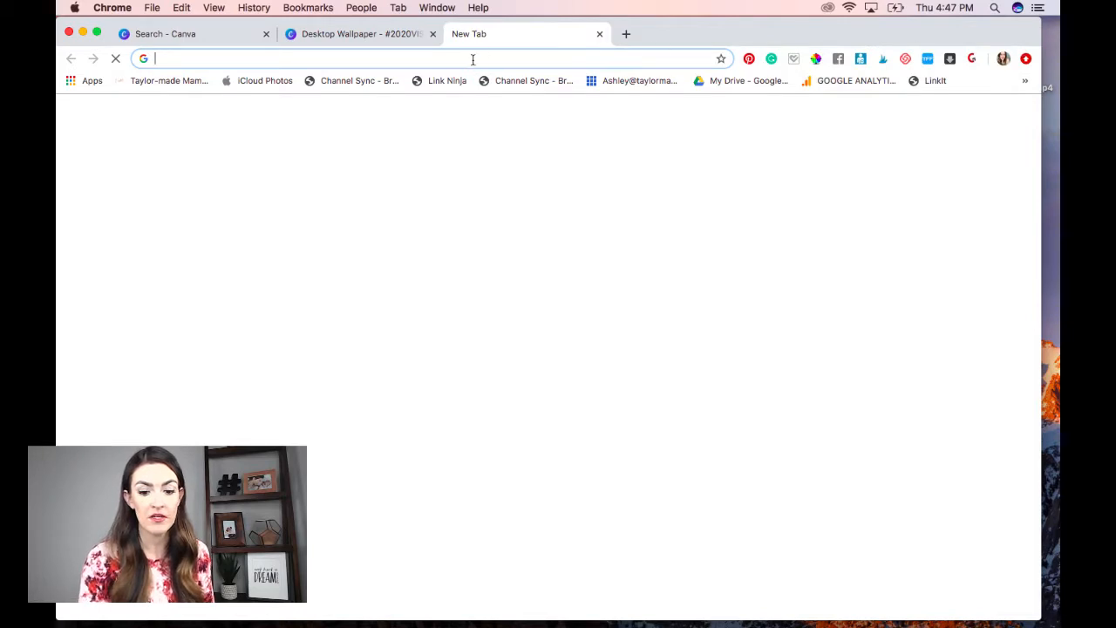
type("pinter")
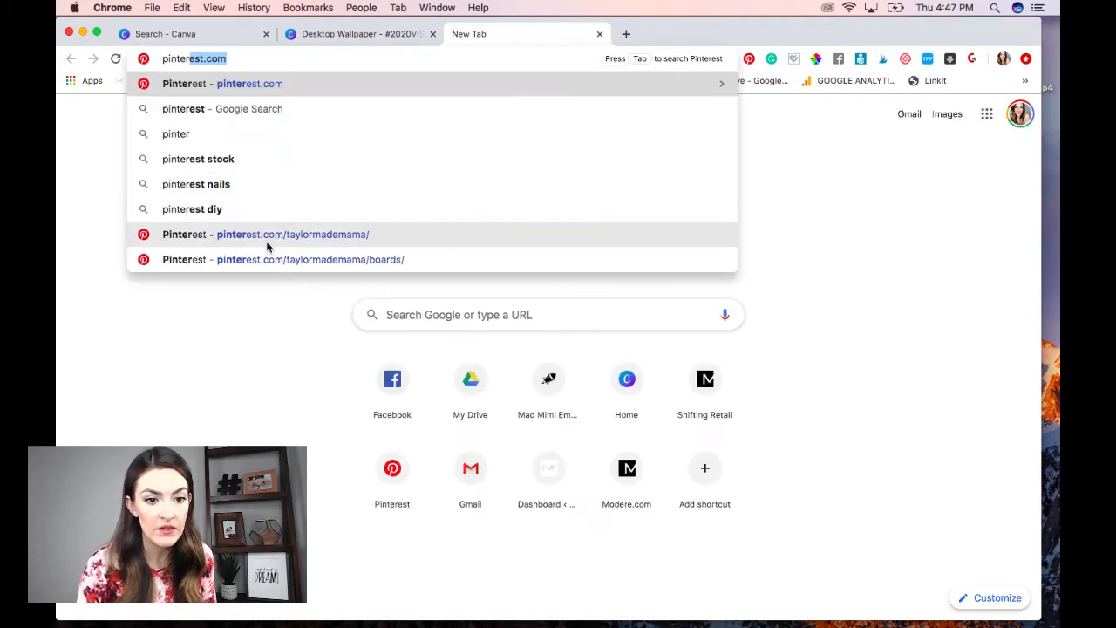
left_click(266, 239)
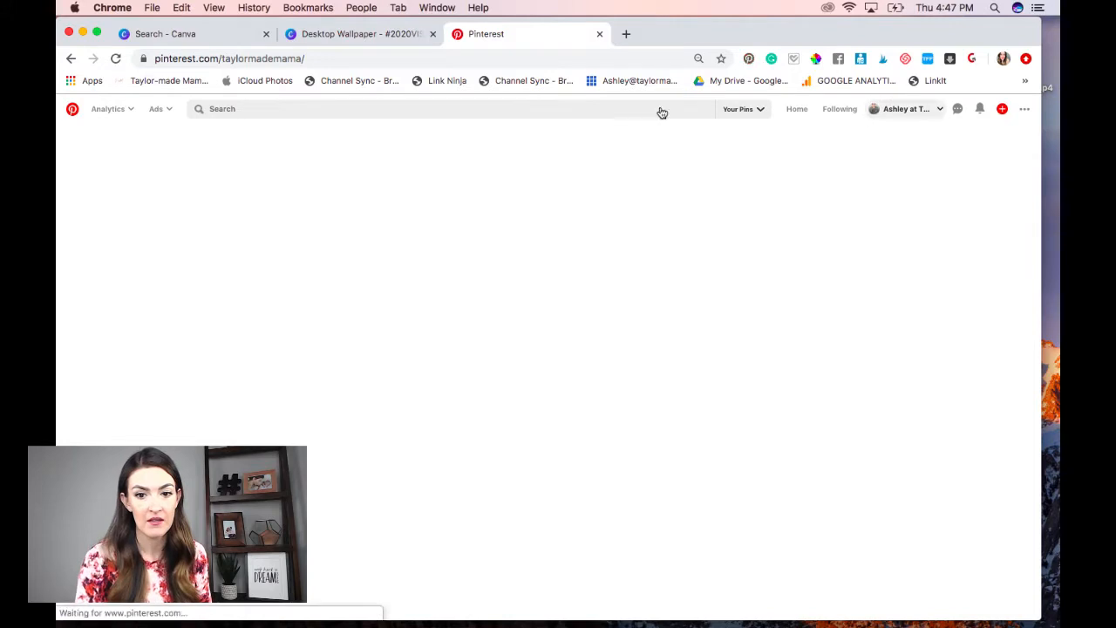
Search your own pins for "hawaii vacation image", and search all pins for "hawaii" from the home feed
left_click(602, 108)
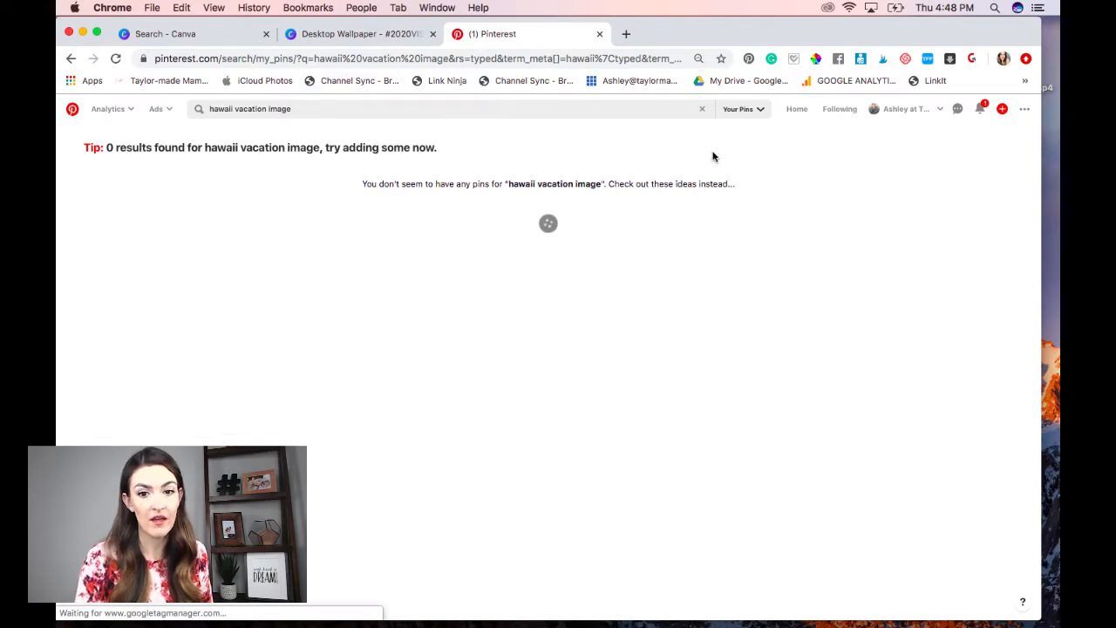
left_click(792, 110)
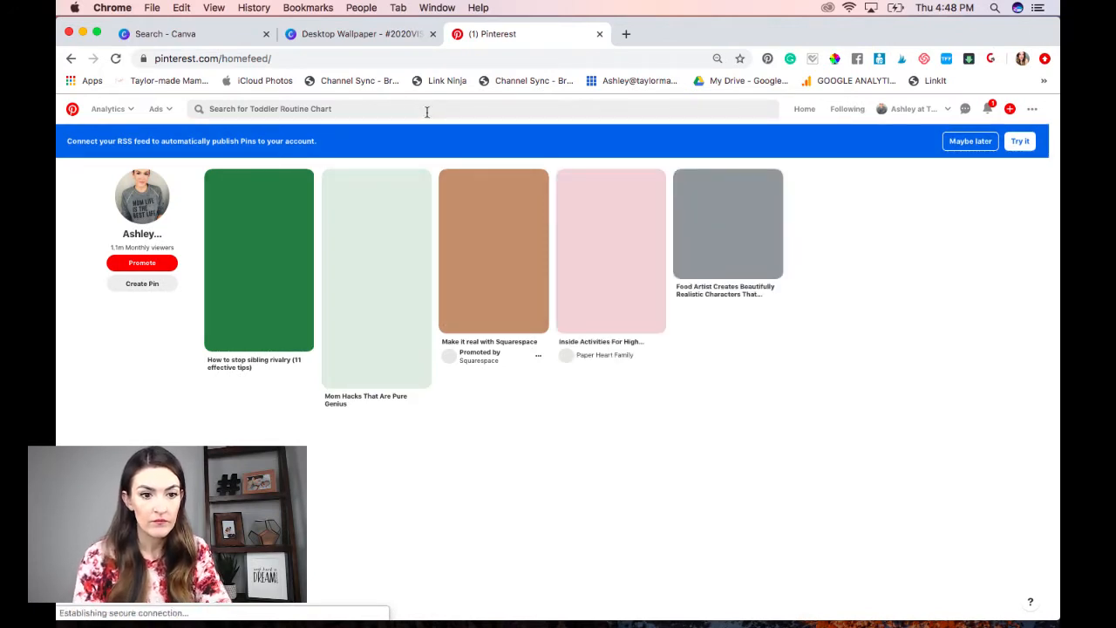
left_click(426, 112)
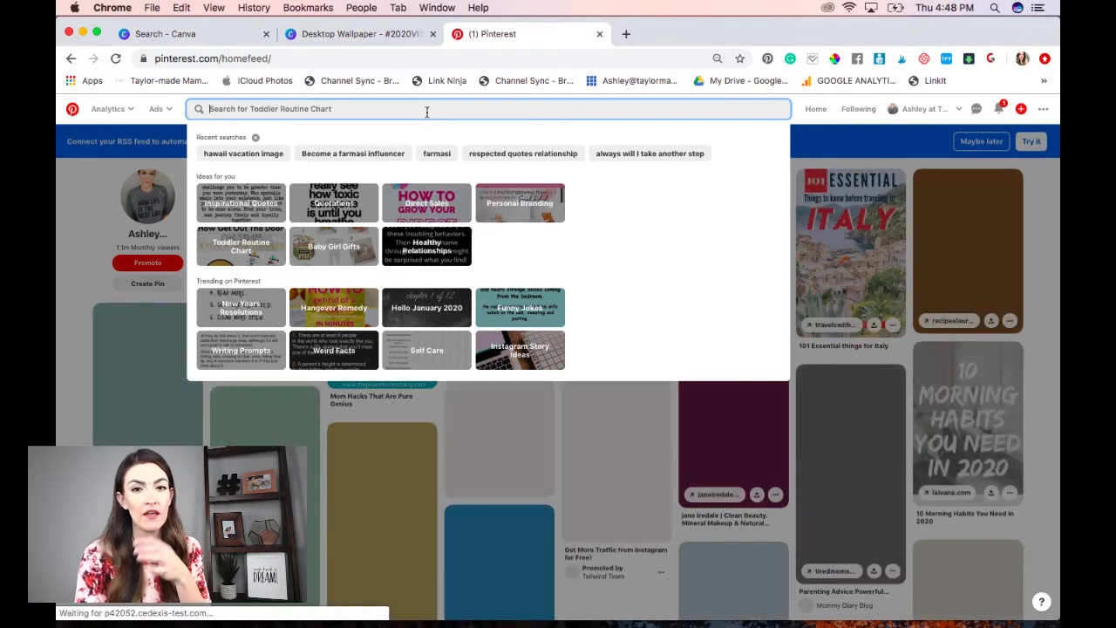
type("hawaii")
key("Return")
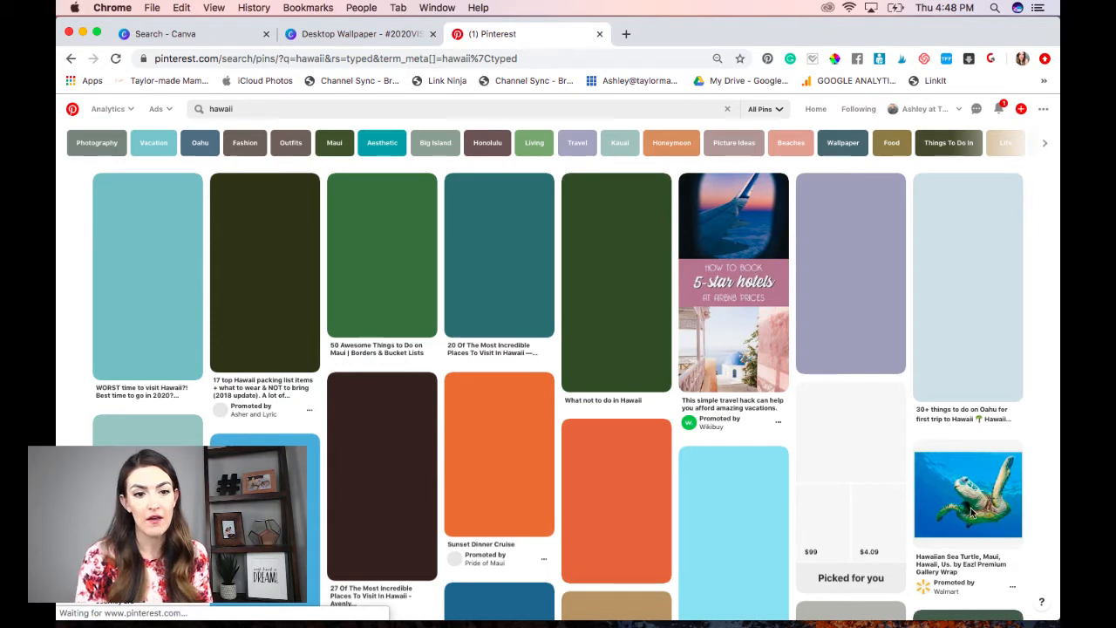
Take a screenshot of the aerial Hawaii beach pin's image and save that pin to the Mommy Blogger Top Picks board
scroll(971, 512, "down", 1)
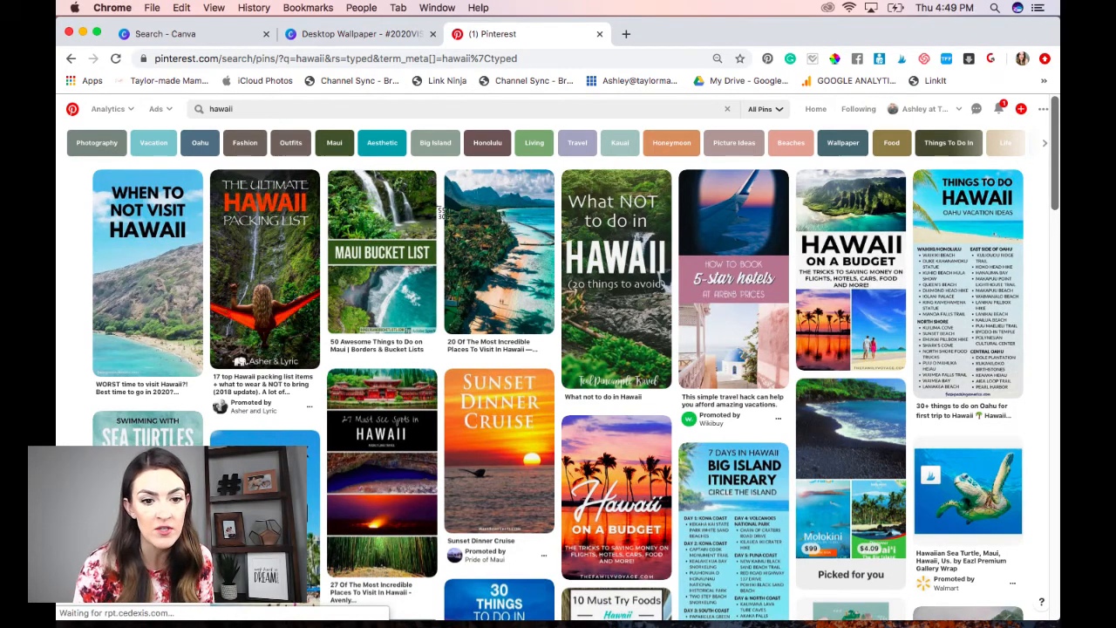
left_click_drag(448, 176, 550, 329)
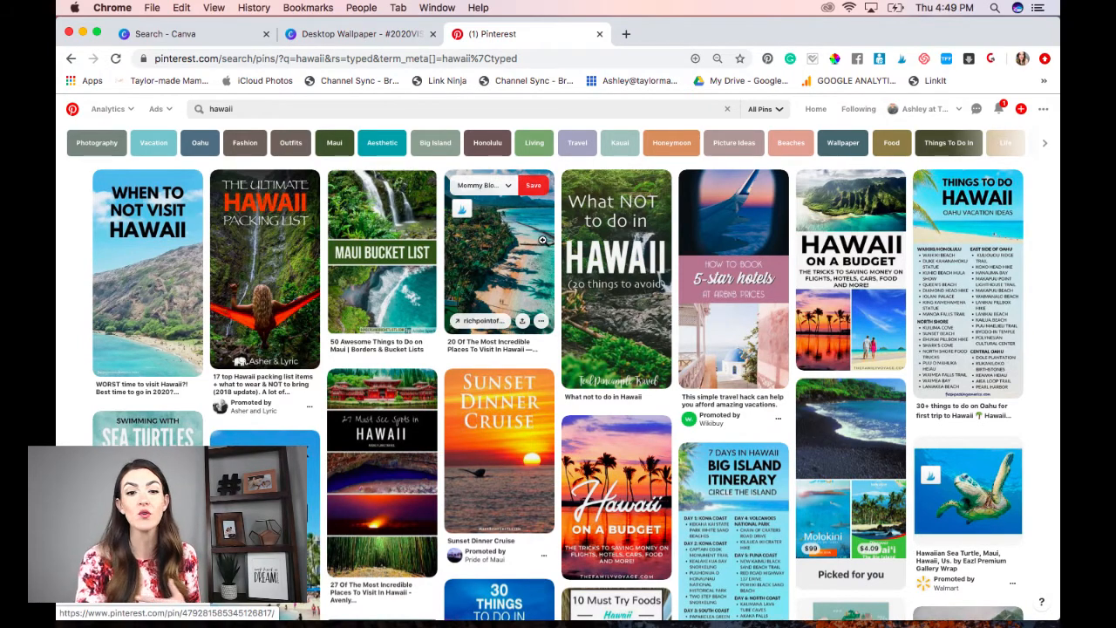
left_click(532, 189)
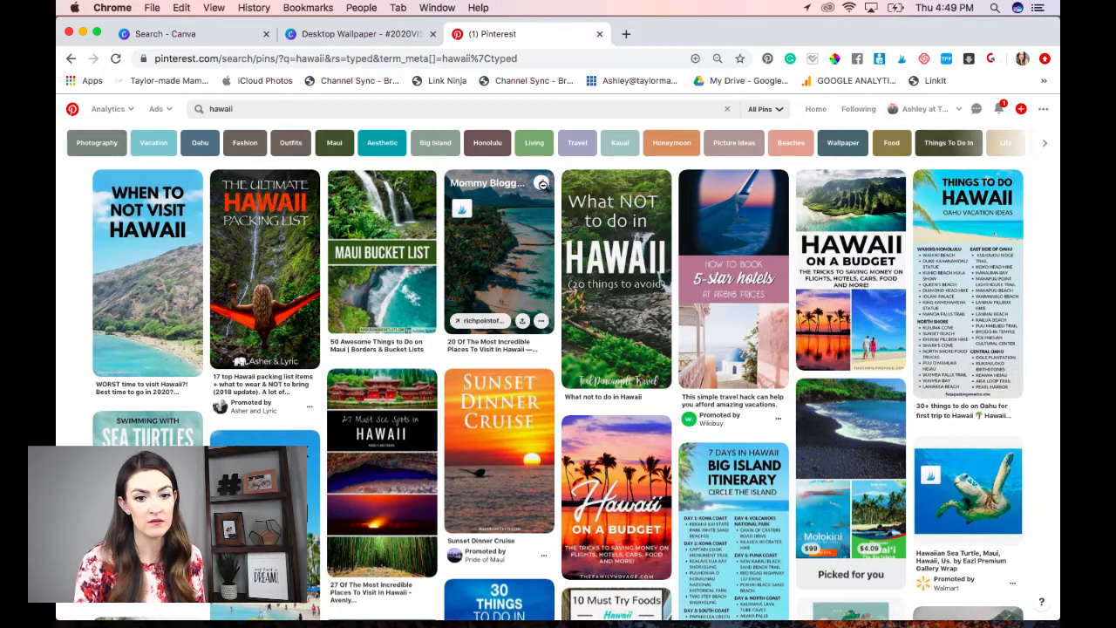
left_click(542, 188)
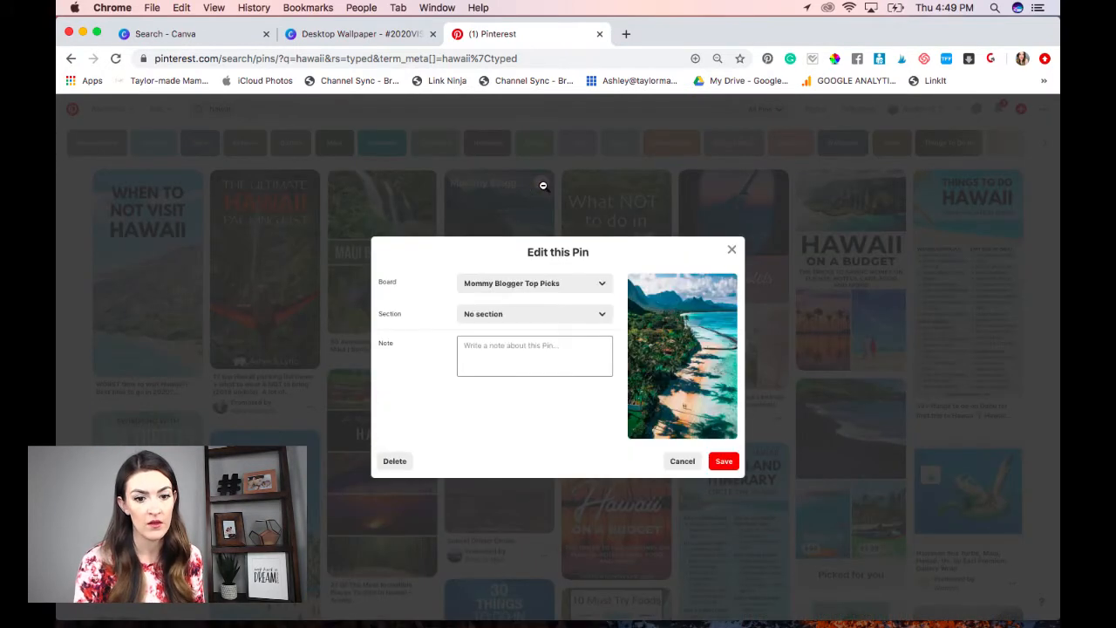
left_click(604, 290)
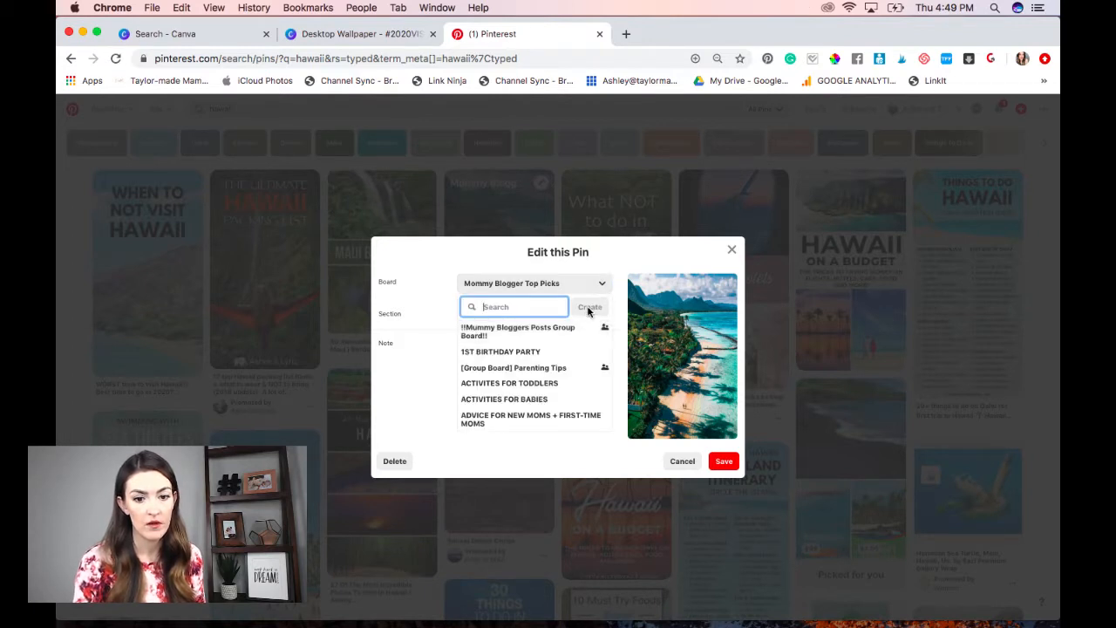
left_click(589, 309)
left_click(588, 309)
left_click(526, 311)
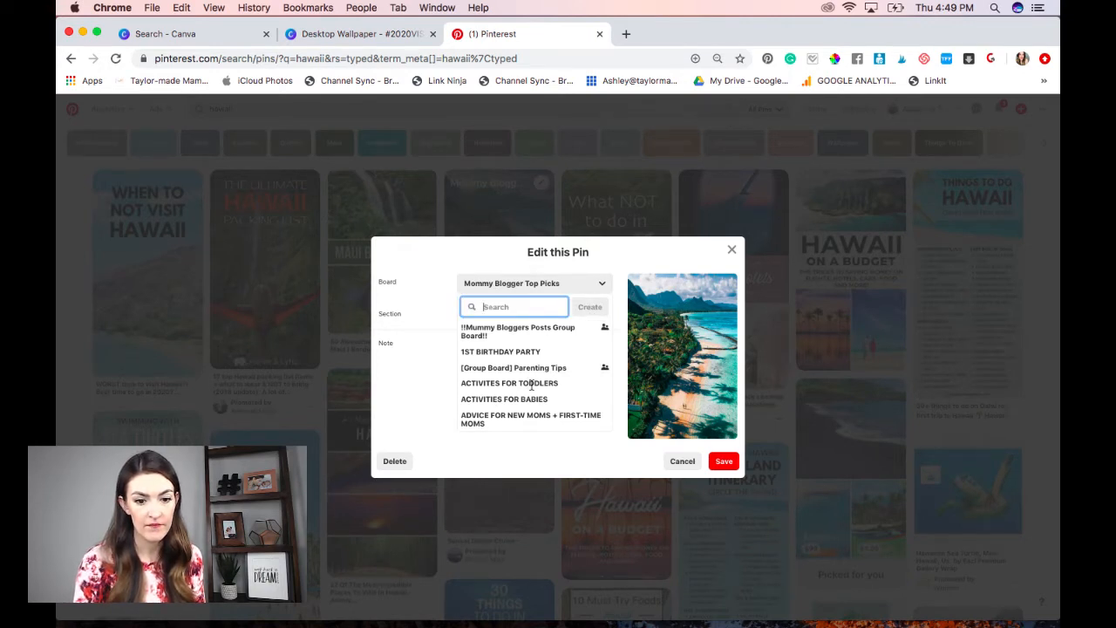
scroll(532, 384, "down", 3)
left_click(592, 310)
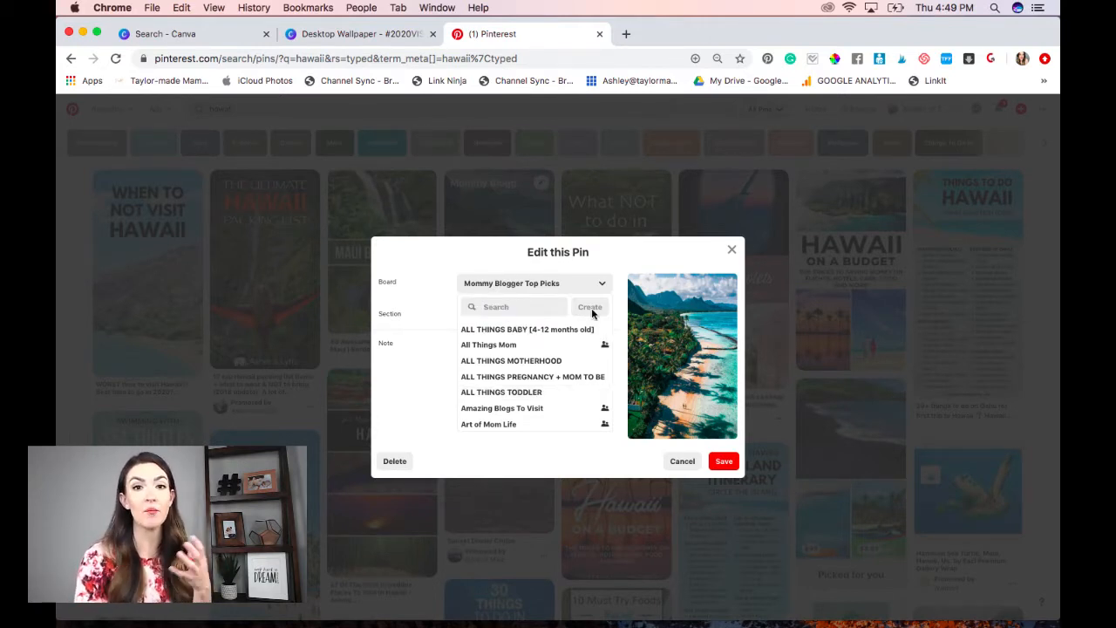
left_click(731, 252)
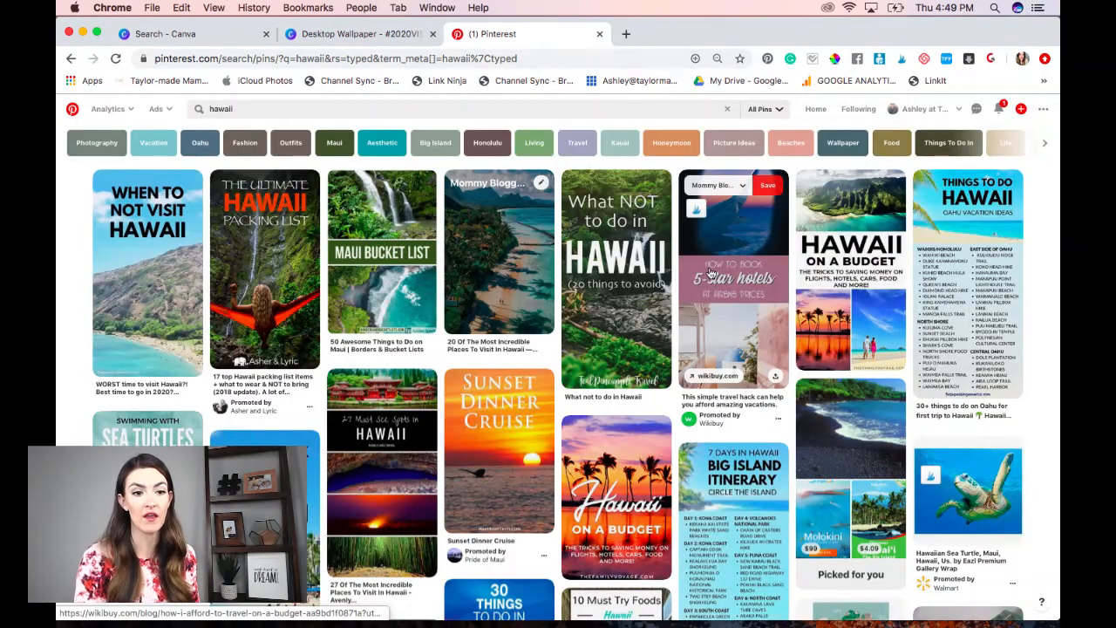
Switch back to the Canva design and upload the desktop image "Screen Shot 2020-01-02 at 4.48.57 PM"
left_click(370, 35)
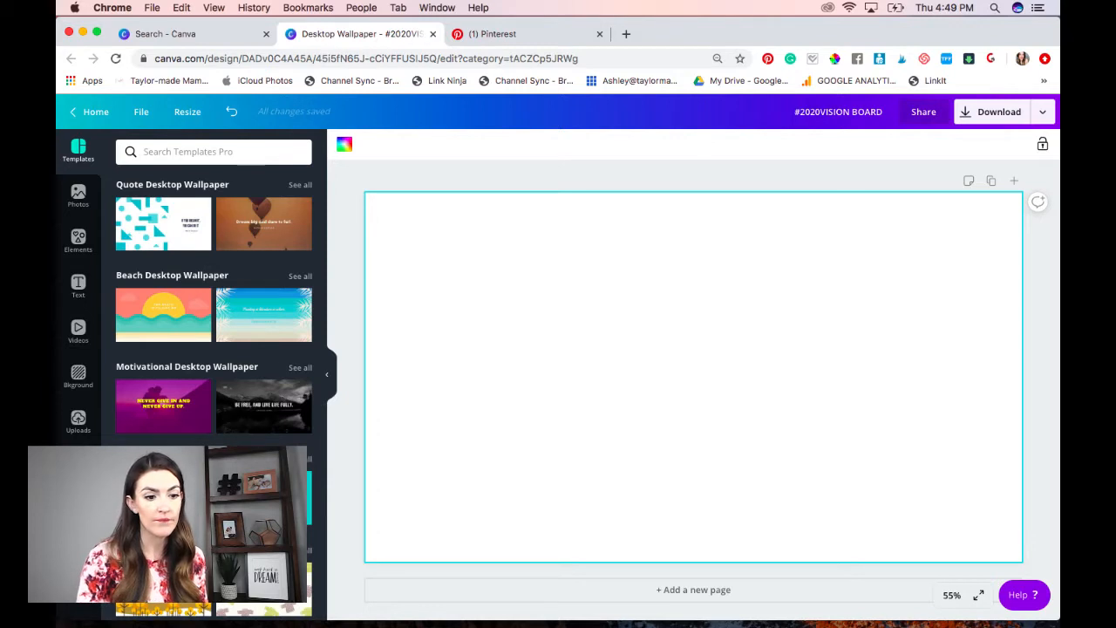
left_click(77, 422)
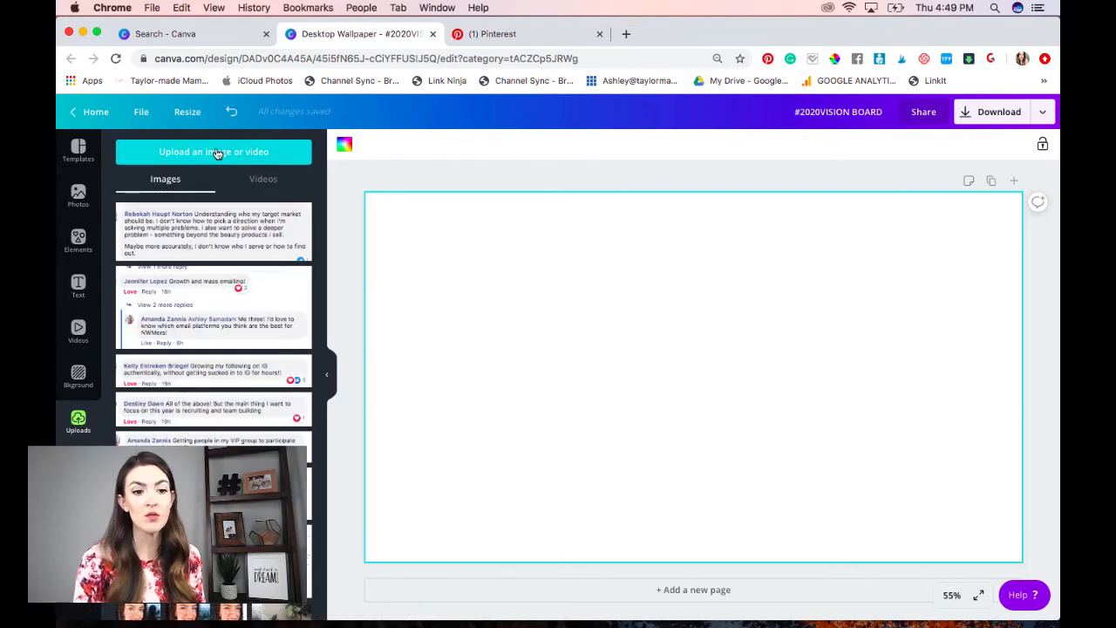
left_click(216, 155)
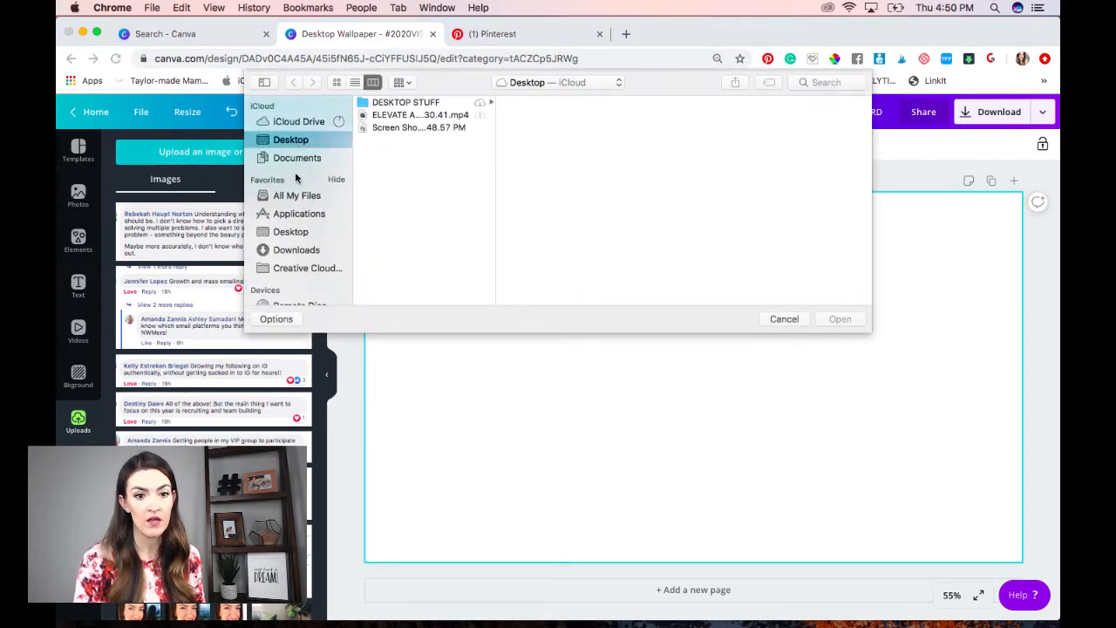
left_click(381, 128)
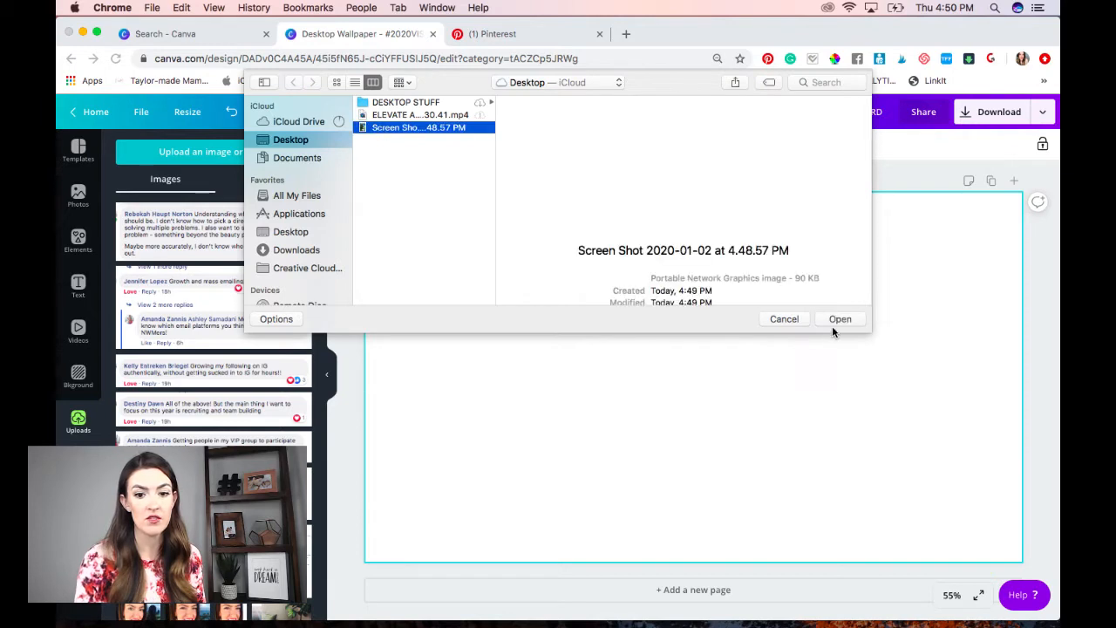
left_click(833, 319)
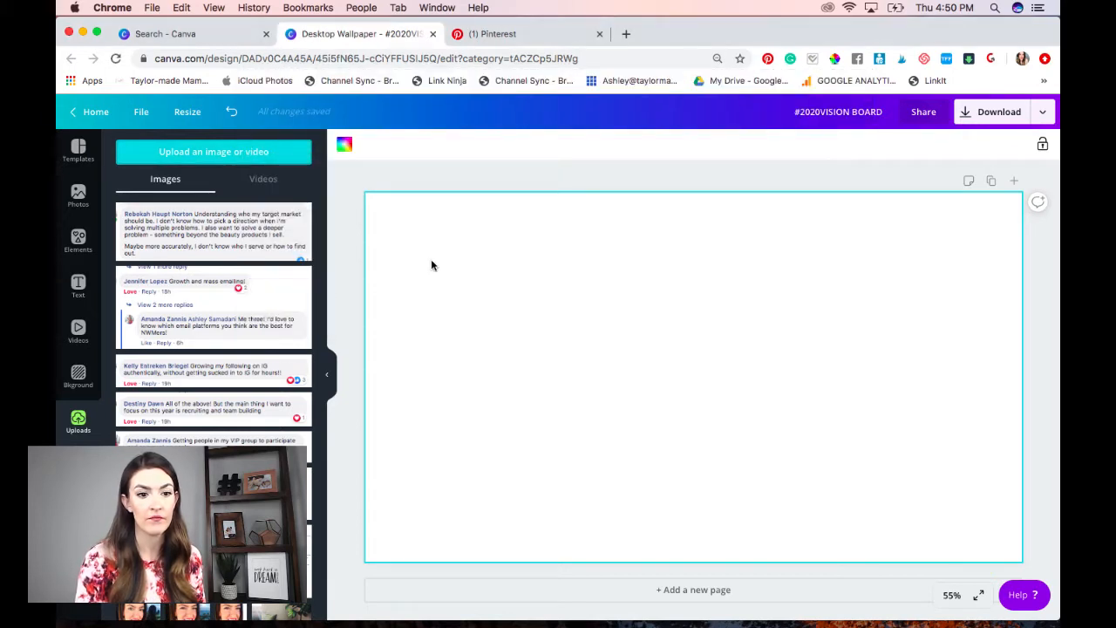
Place the uploaded beach image on the blank wallpaper page and hide the uploads list to enlarge the work area
left_click_drag(132, 226, 448, 252)
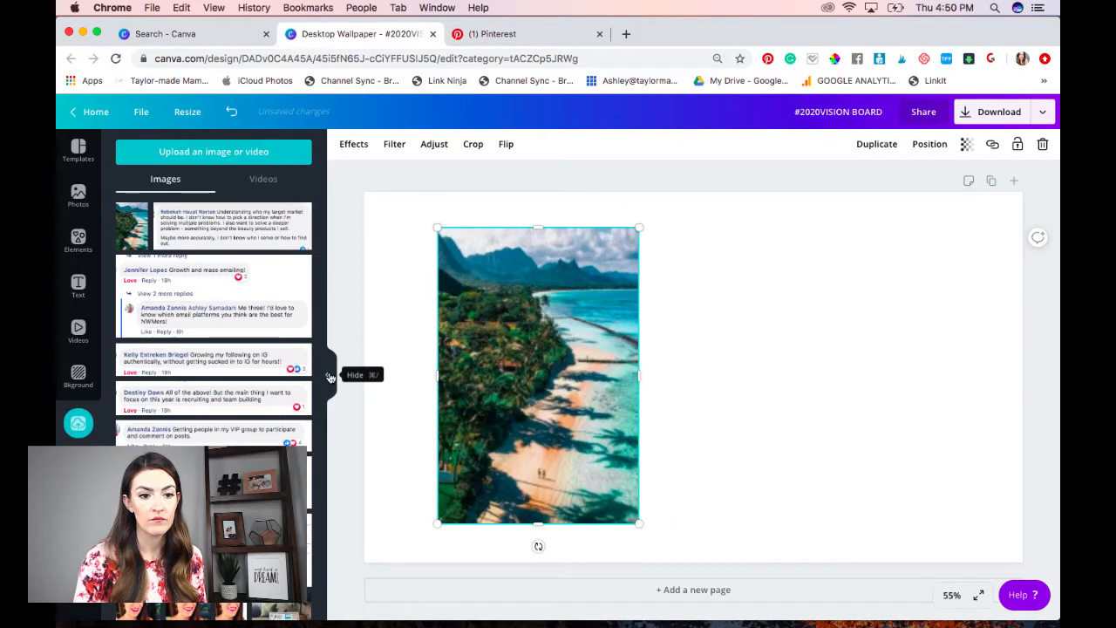
left_click(327, 377)
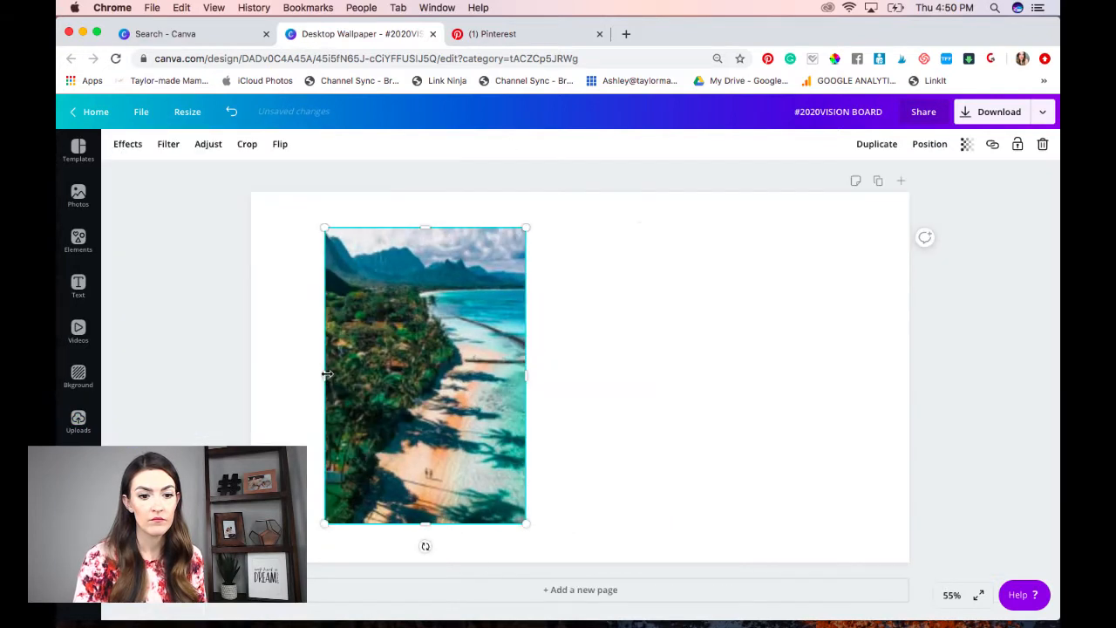
Shrink the beach image to a small portrait thumbnail and place it in the page's upper-left corner
left_click_drag(391, 358, 355, 315)
left_click_drag(488, 483, 331, 317)
left_click_drag(337, 278, 329, 311)
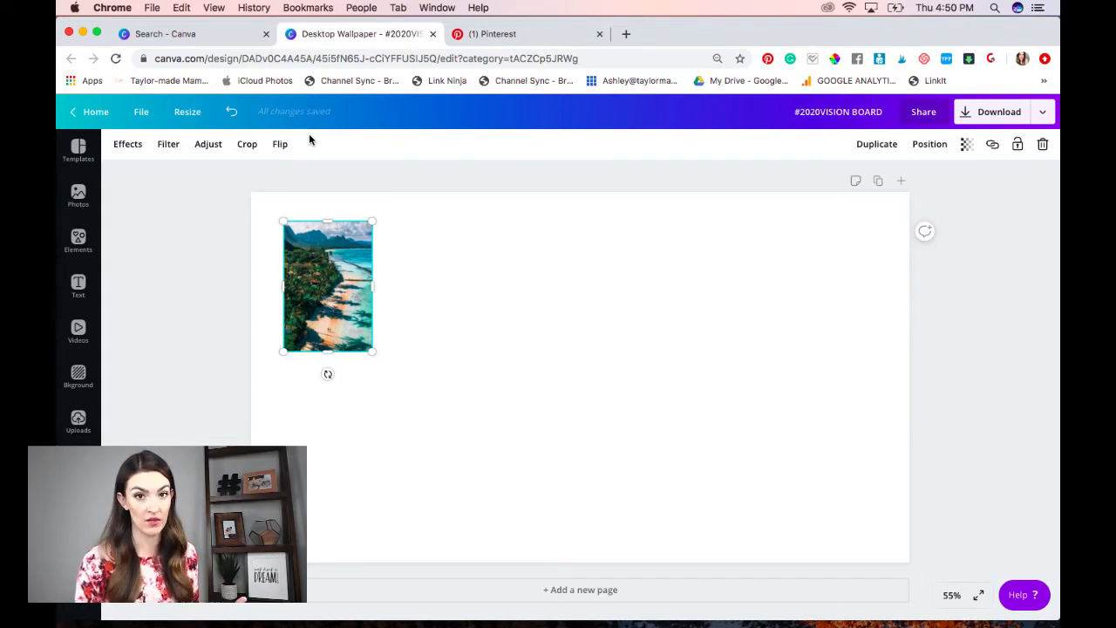
Add the pink piggy bank graphic found by searching the elements for "saving", and place it at reduced size below the beach image
left_click(79, 243)
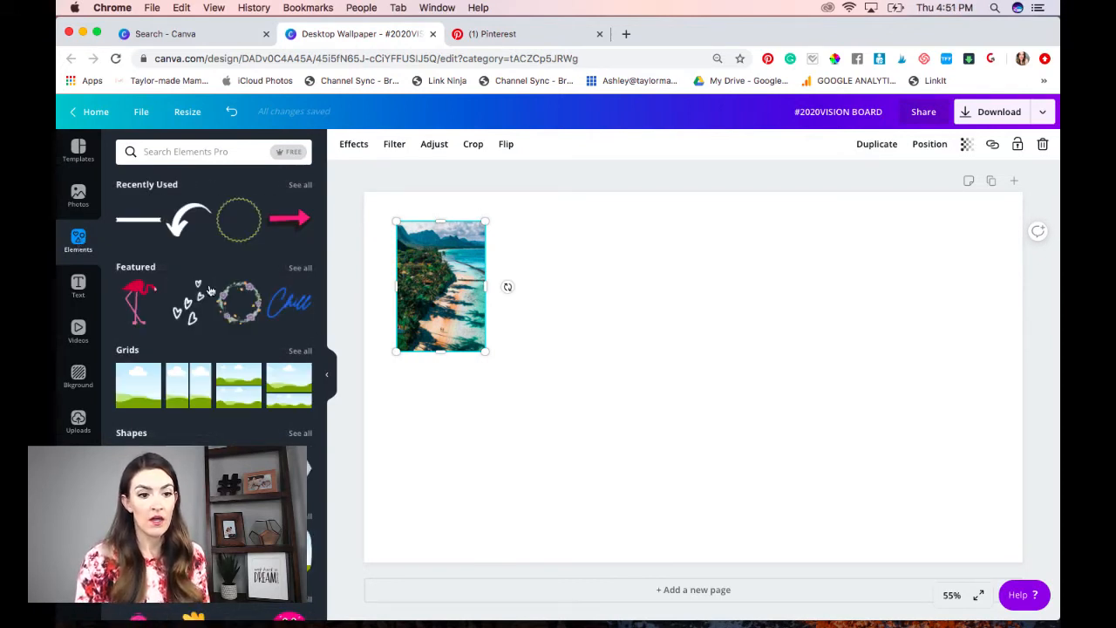
left_click(201, 151)
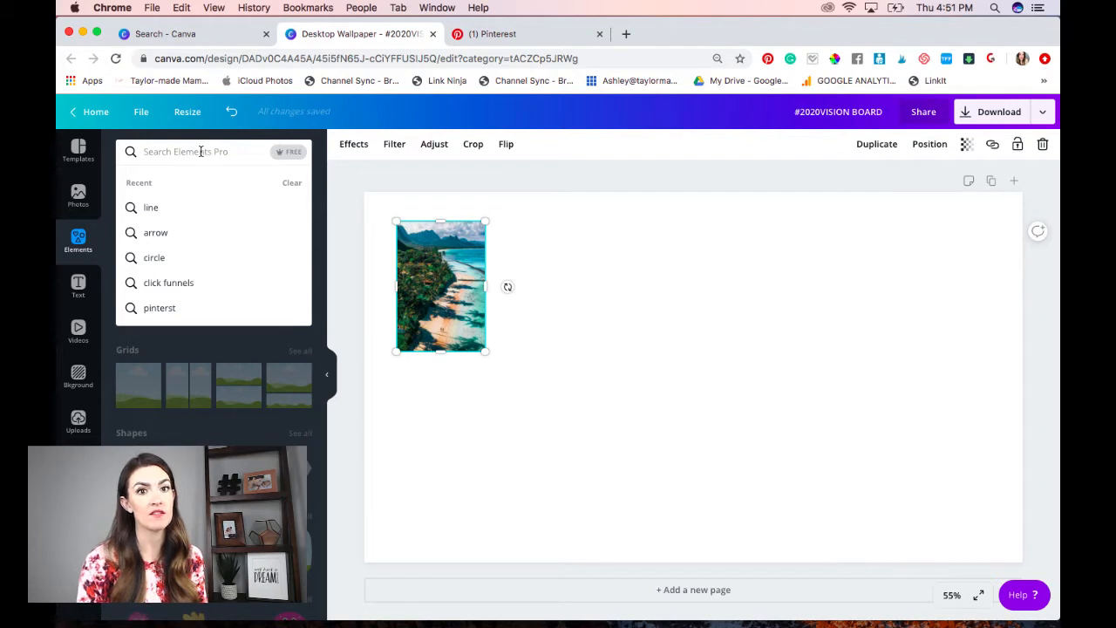
type("saving")
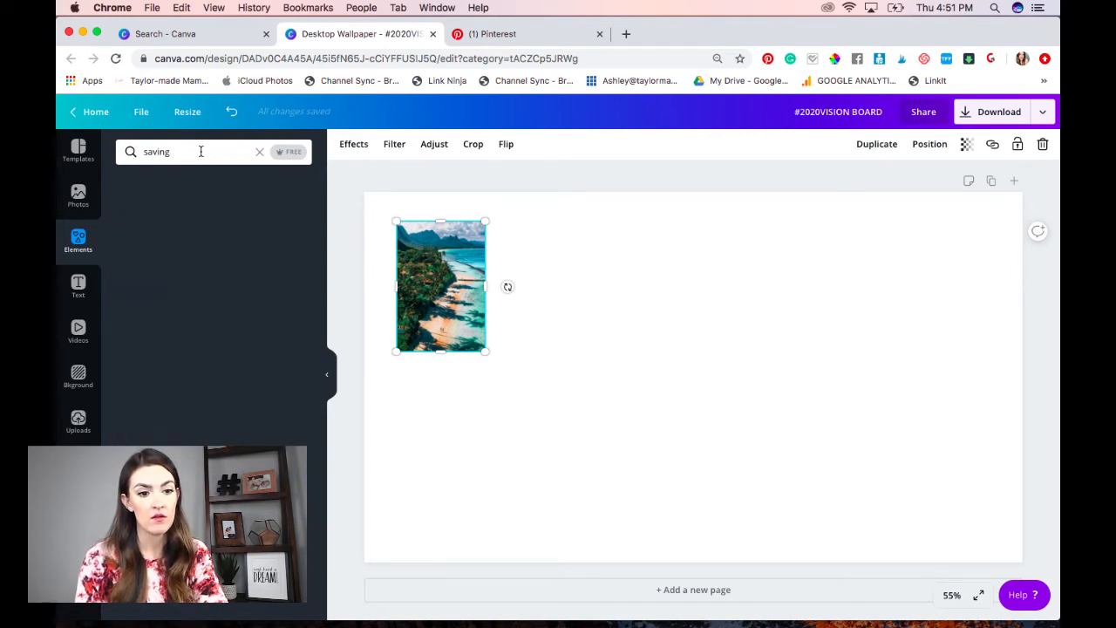
key("Return")
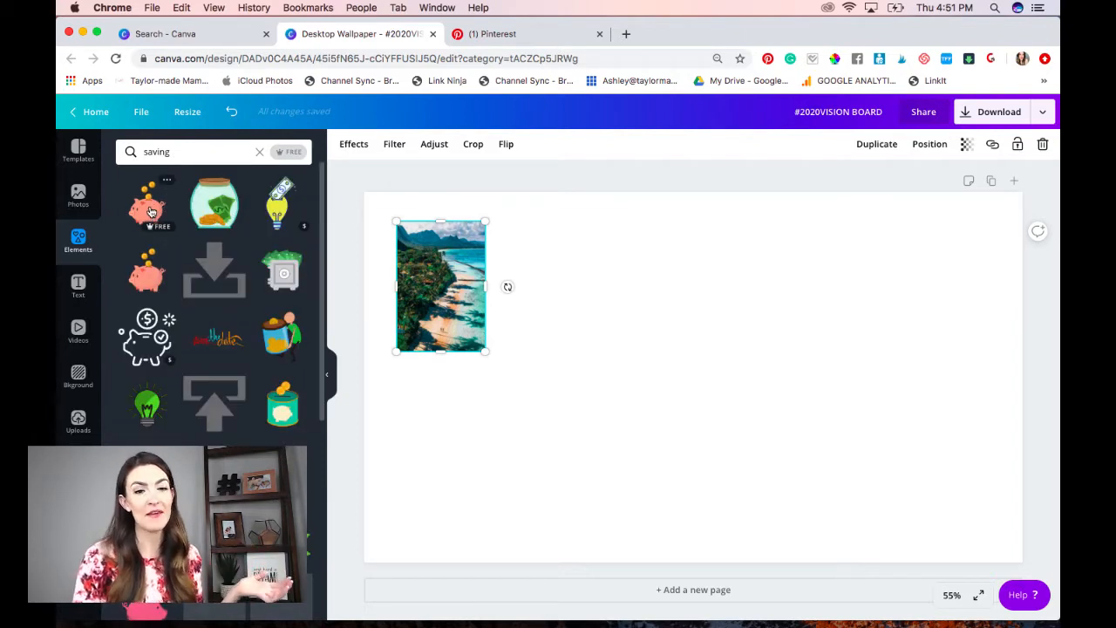
left_click(150, 212)
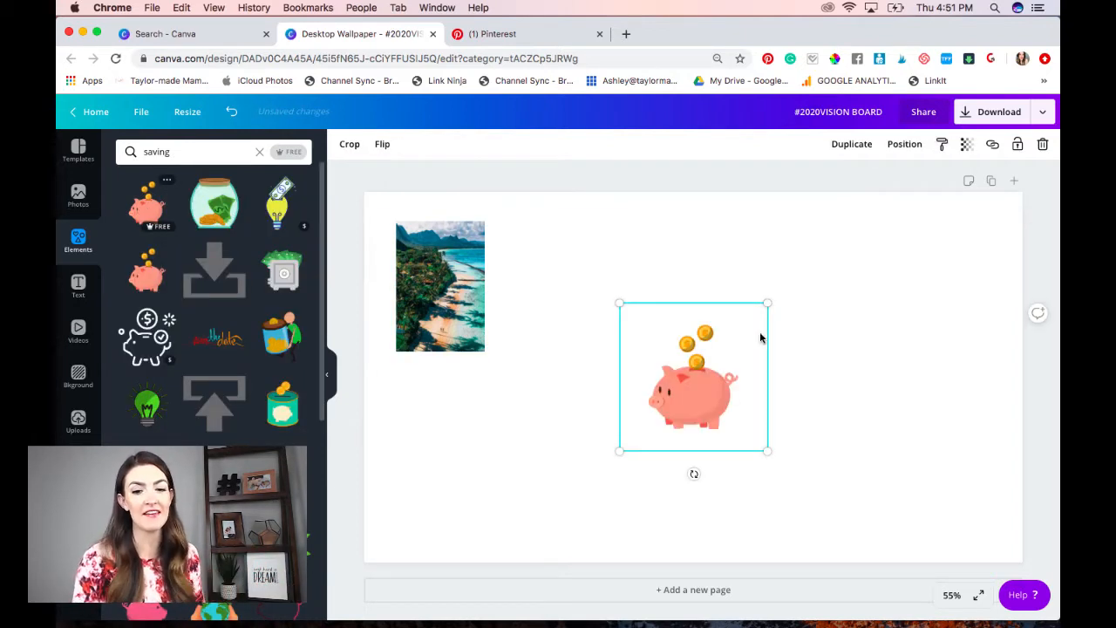
left_click_drag(735, 425, 727, 411)
left_click_drag(673, 371, 427, 432)
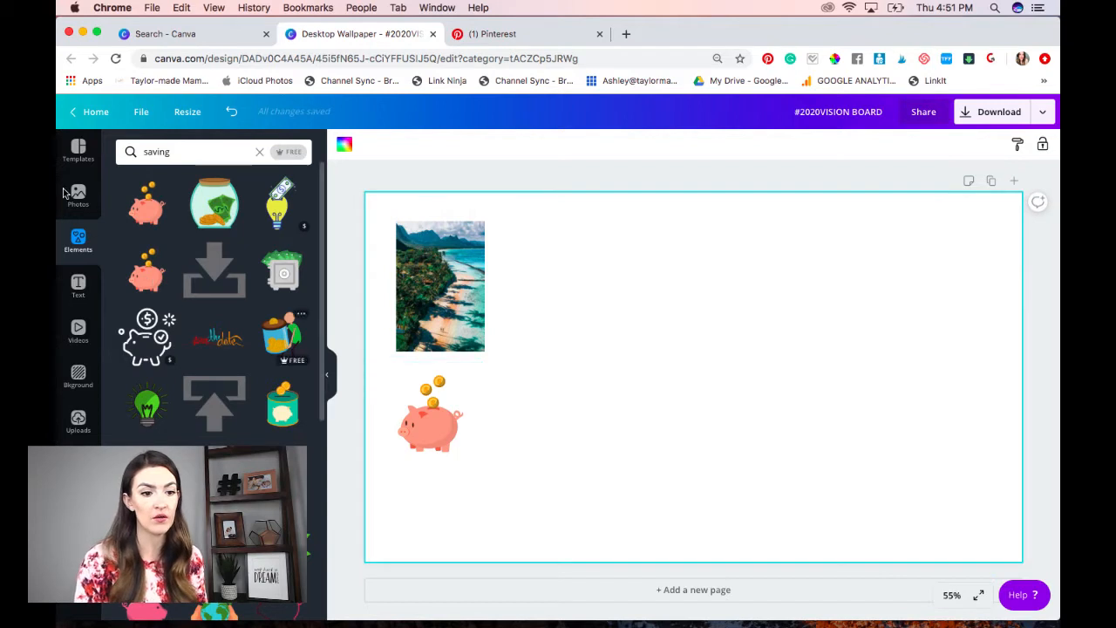
Add a subheading reading "Travel Fund" between the beach image and the piggy bank
left_click(78, 286)
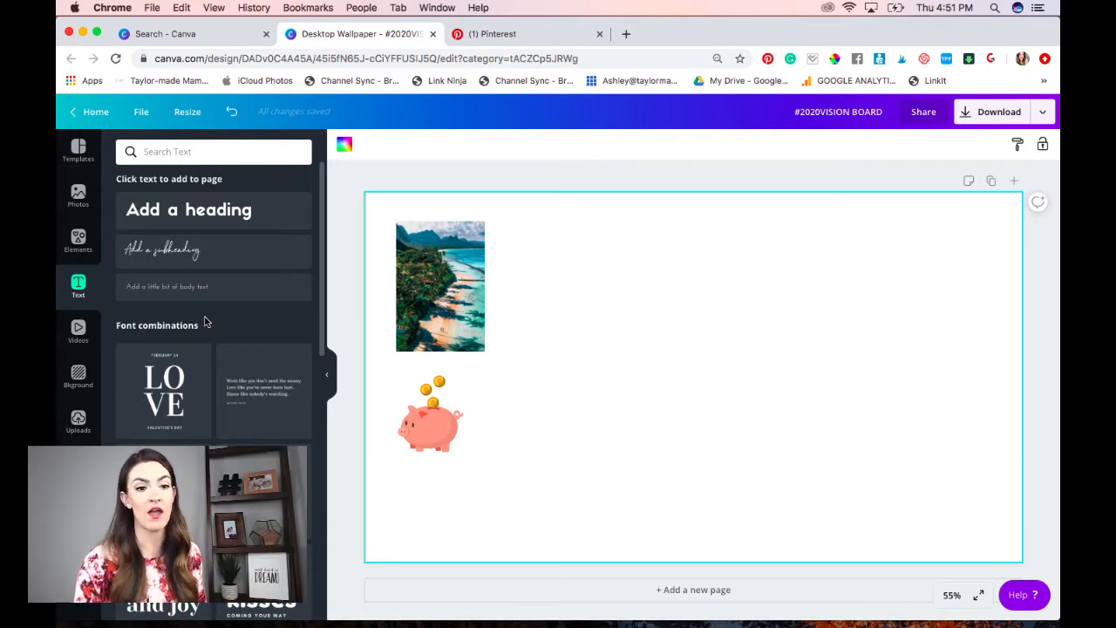
left_click(181, 250)
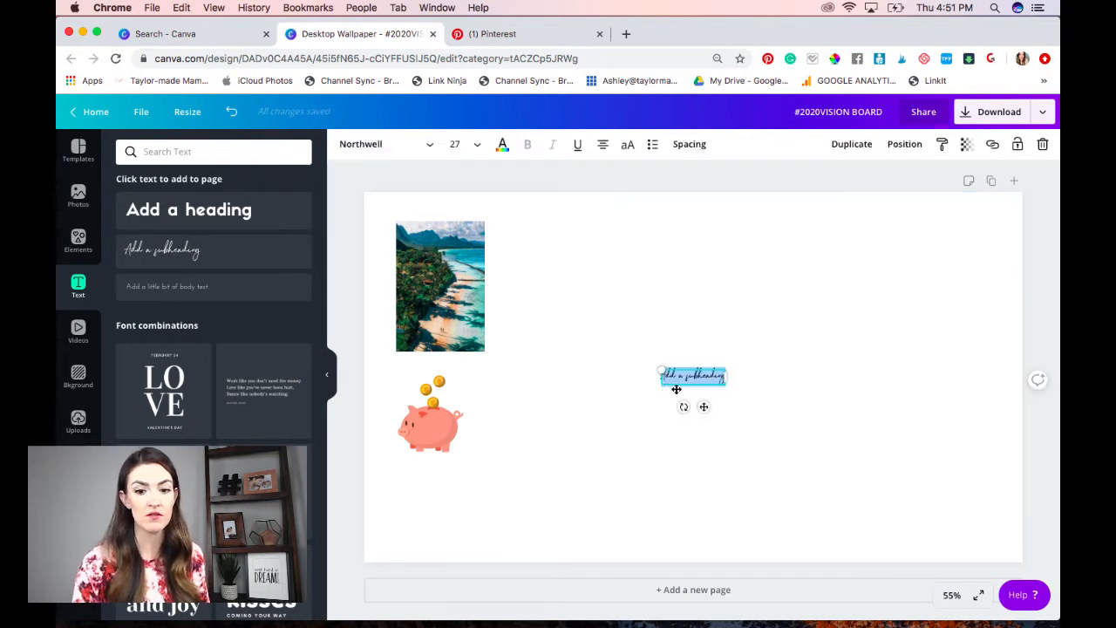
left_click_drag(676, 388, 420, 374)
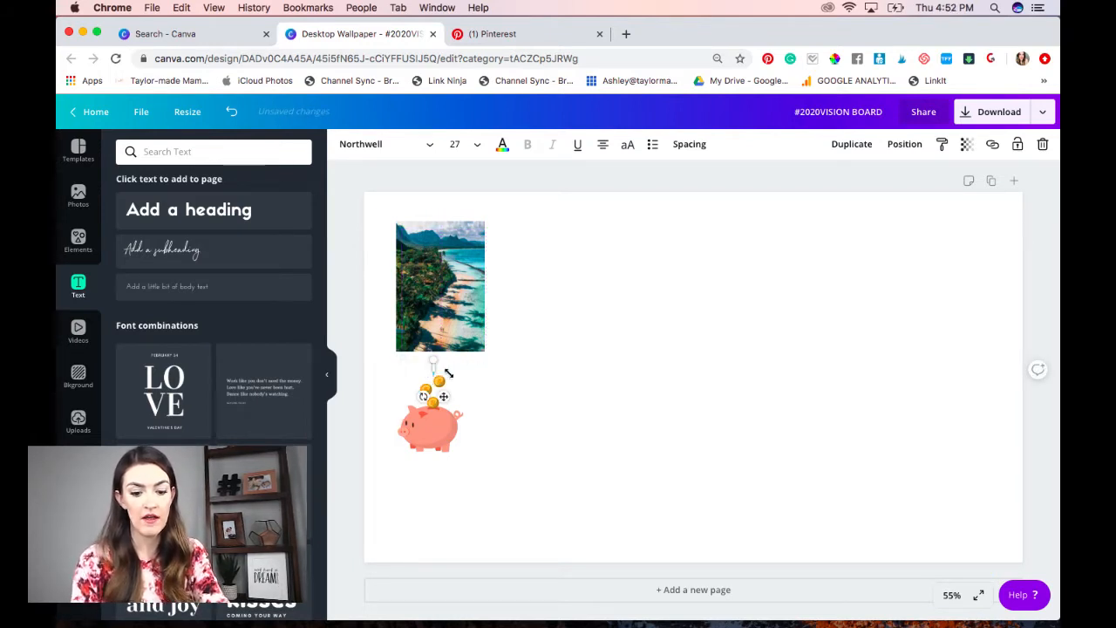
left_click_drag(448, 373, 457, 378)
Set the "Travel Fund" text size to 56 and widen its text box to about 402 so the words fit on one line
left_click(477, 148)
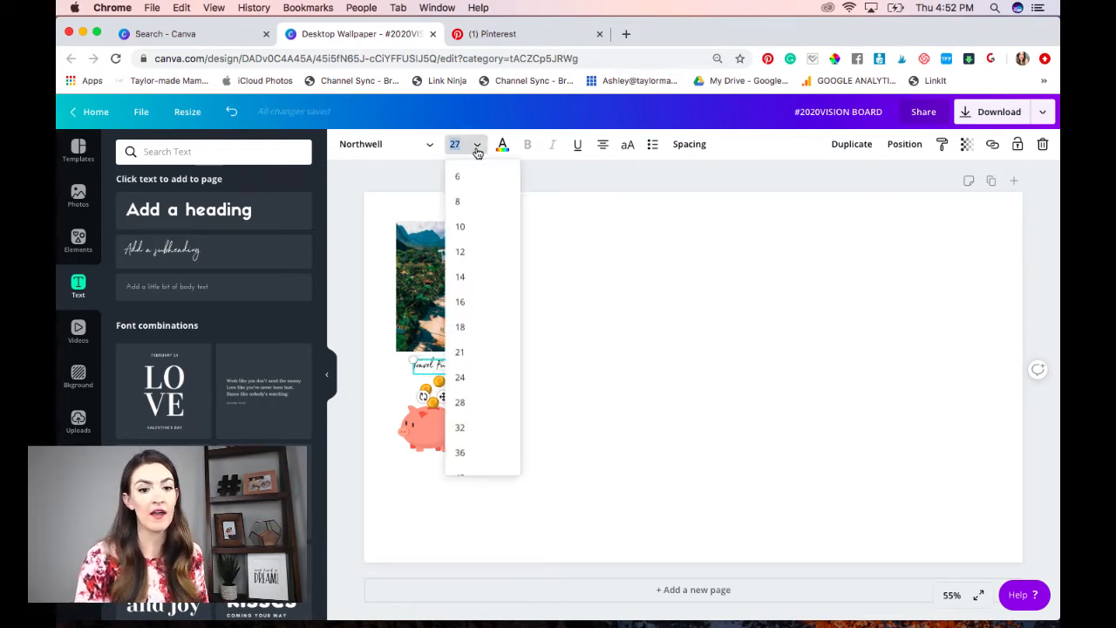
left_click(463, 452)
left_click(462, 144)
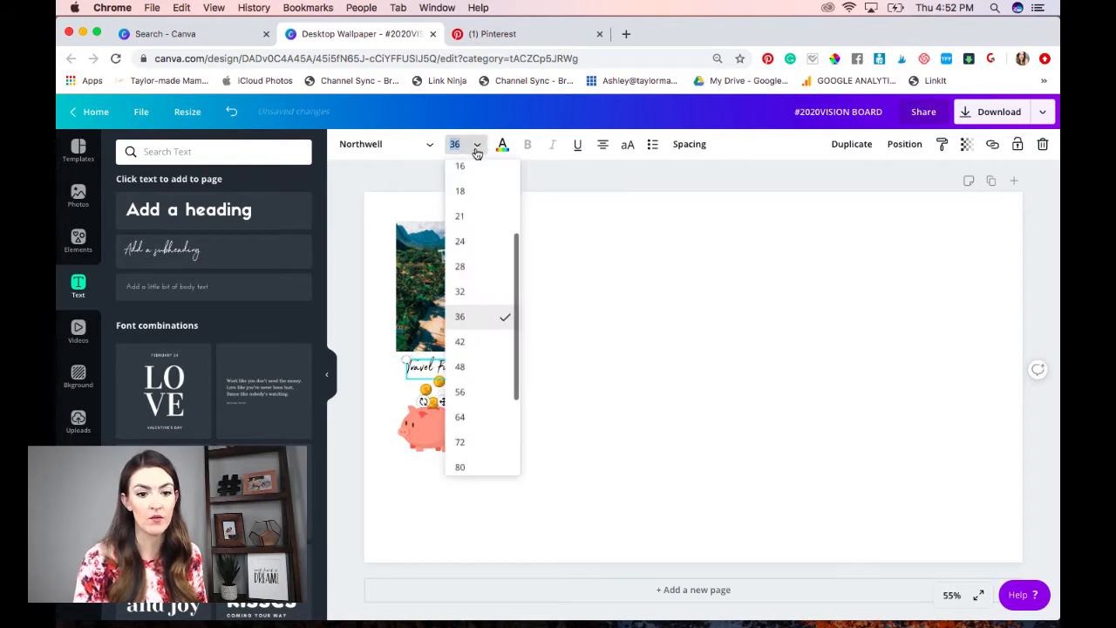
left_click(478, 393)
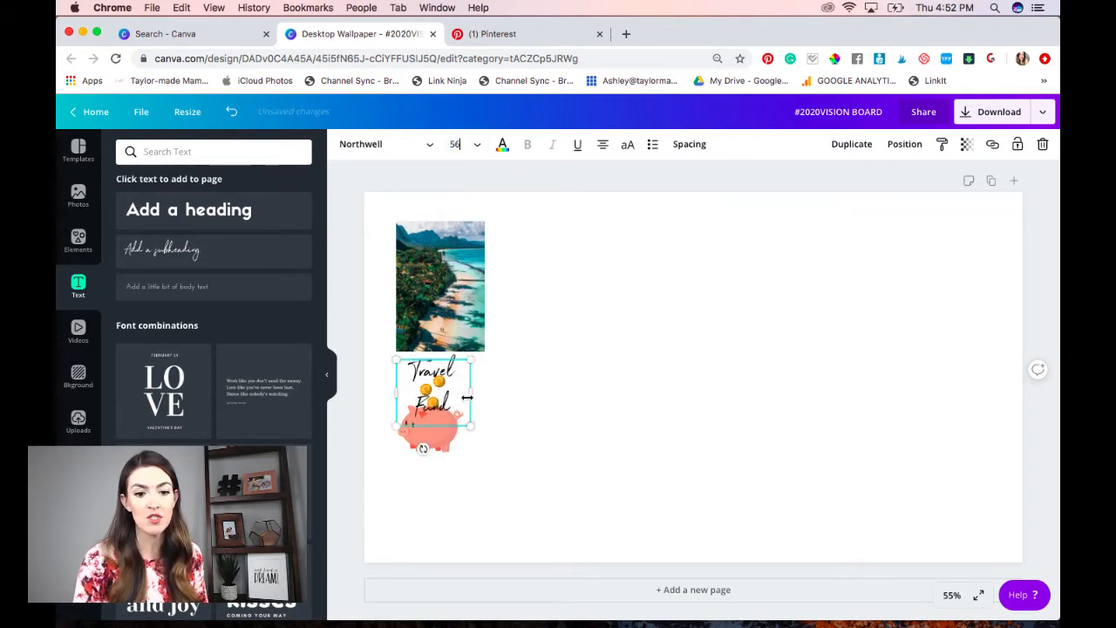
left_click_drag(469, 393, 534, 391)
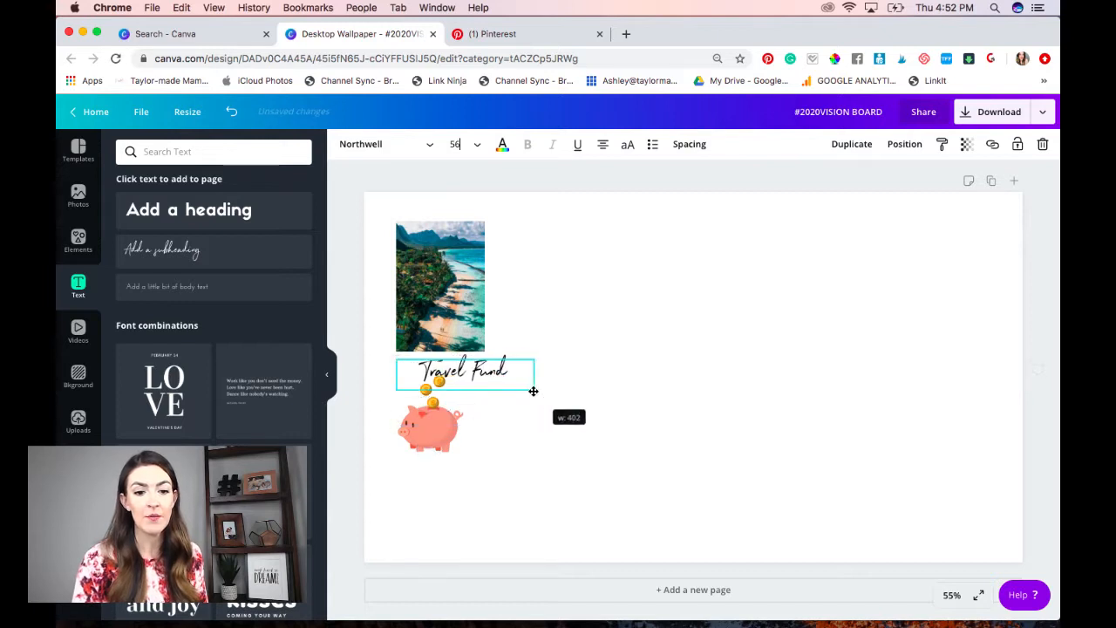
Move the piggy bank slightly lower and centre the "Travel Fund" text beneath the beach image
left_click_drag(427, 430, 428, 443)
left_click(529, 411)
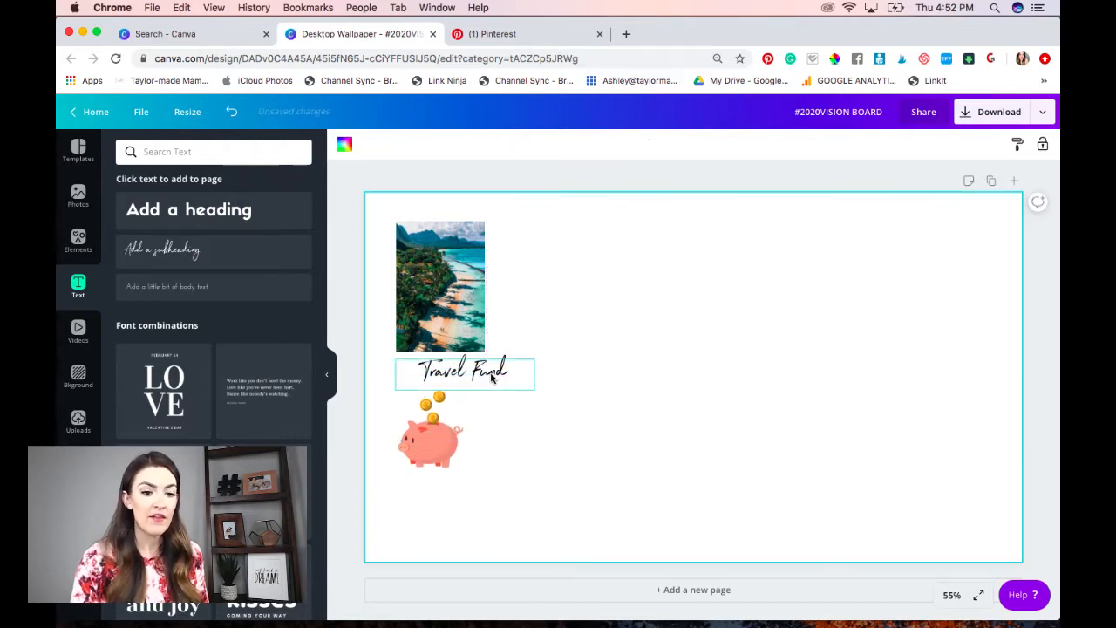
left_click_drag(480, 377, 456, 379)
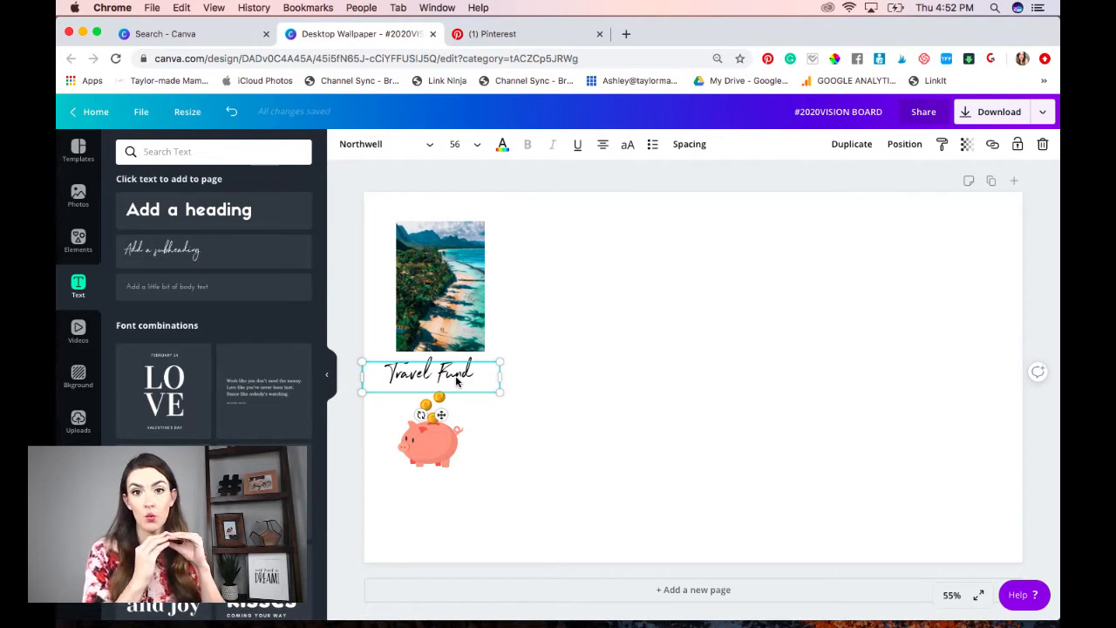
Add a heading reading "WORD OF THE YEAR" in the middle of the page
left_click(221, 214)
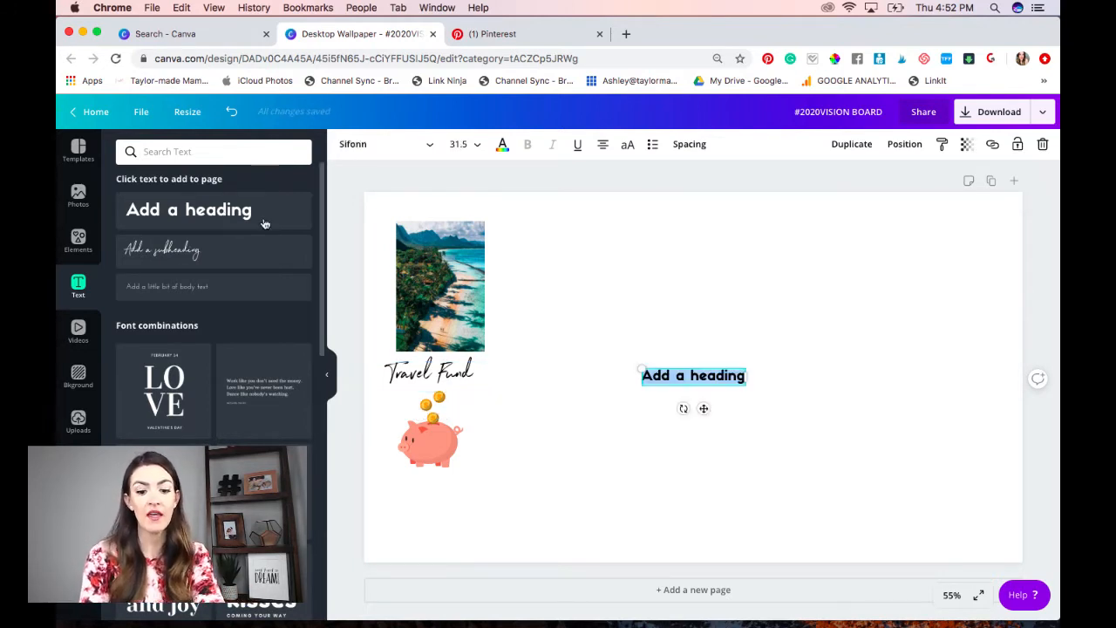
type("WORD OF THE YEAR")
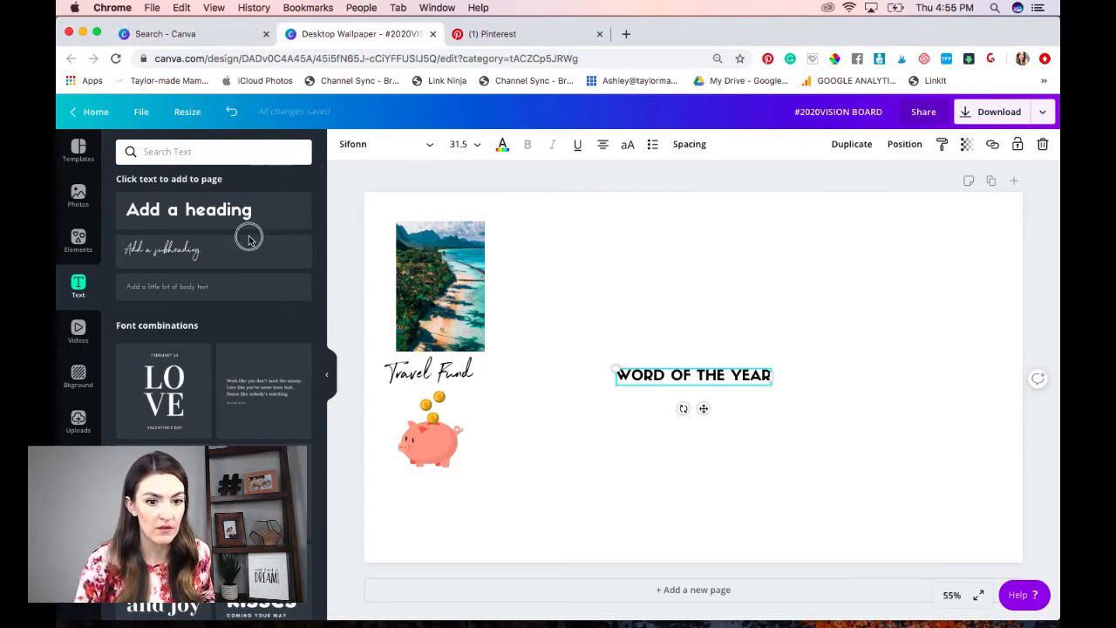
Return to the home page to look through your designs, and reopen the #2020VISION BOARD design
left_click(90, 117)
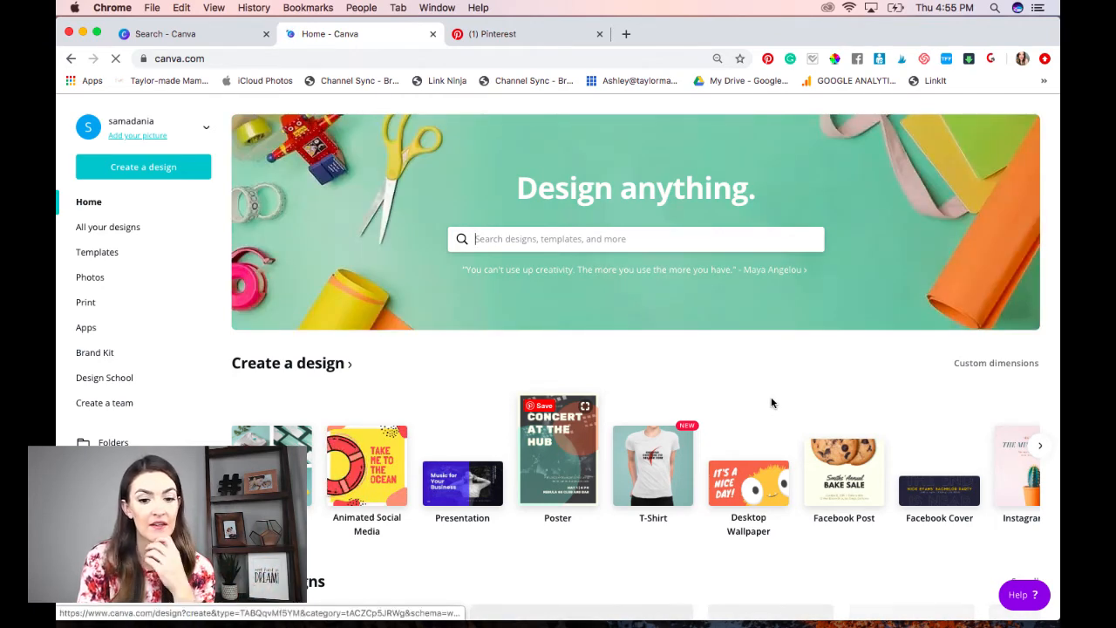
scroll(771, 403, "down", 3)
scroll(772, 402, "down", 3)
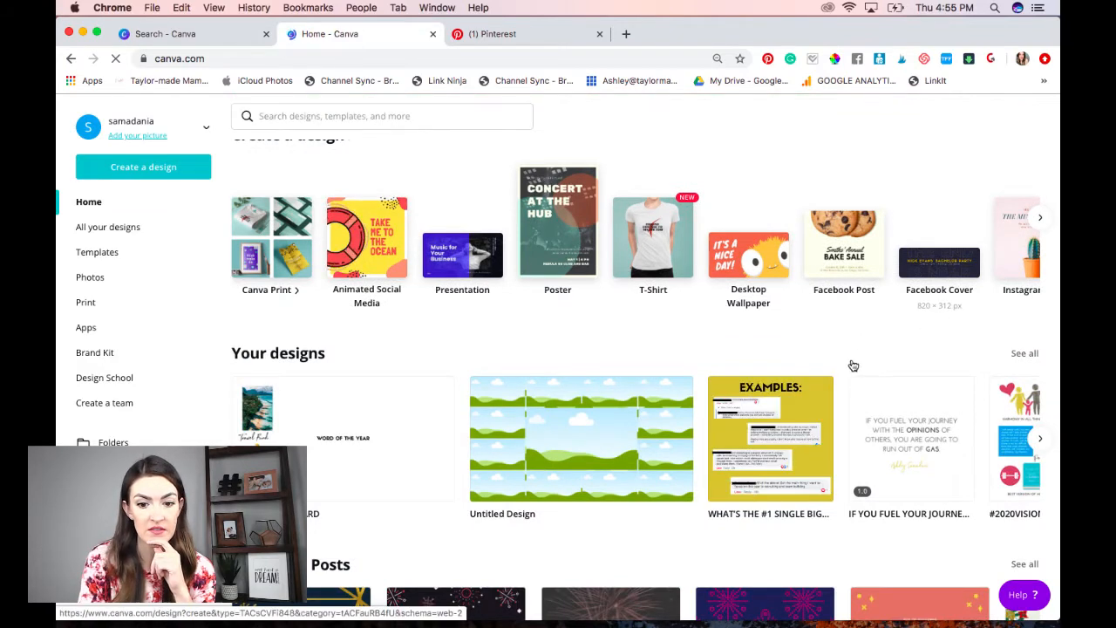
mouse_move(614, 442)
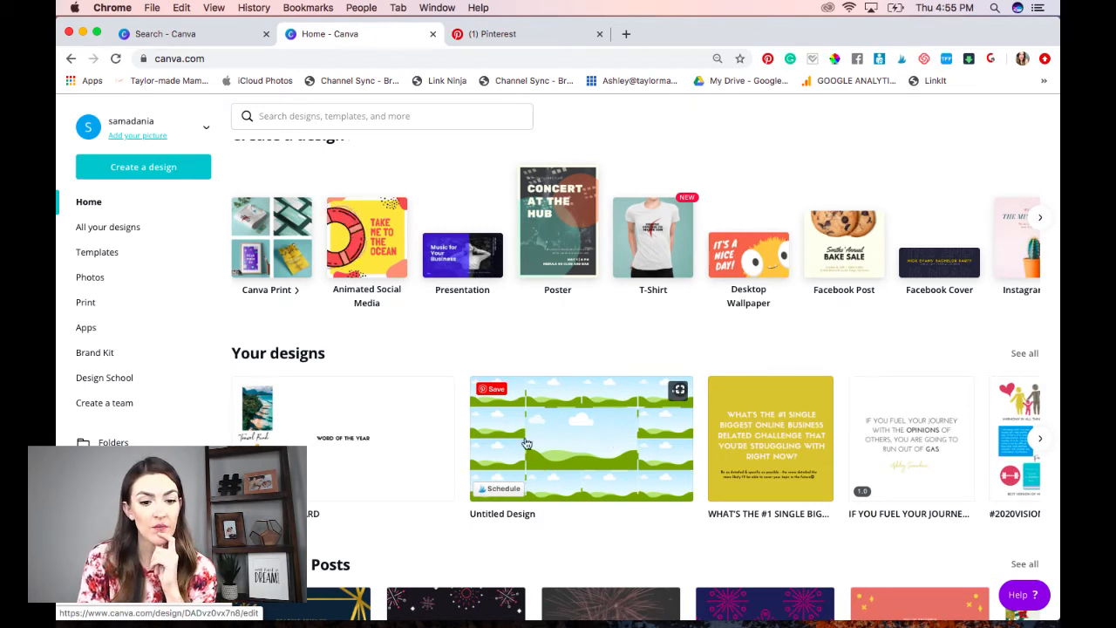
left_click(389, 430)
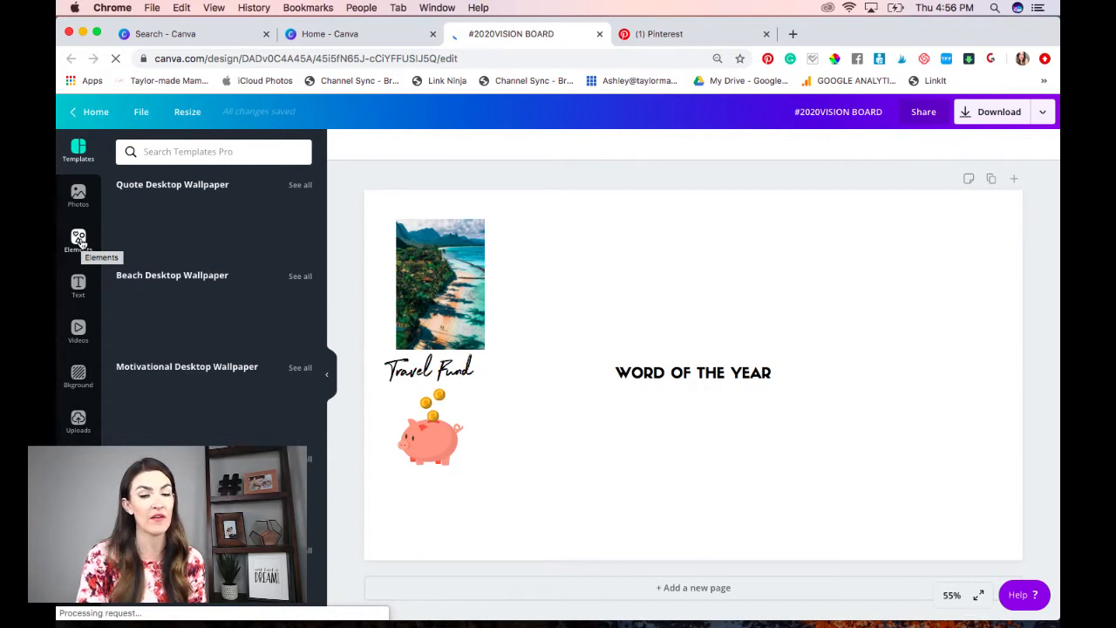
Browse the full collection of photo grids and add the seven-cell grid with a wide upper cell and a tall right cell to the page
left_click(79, 241)
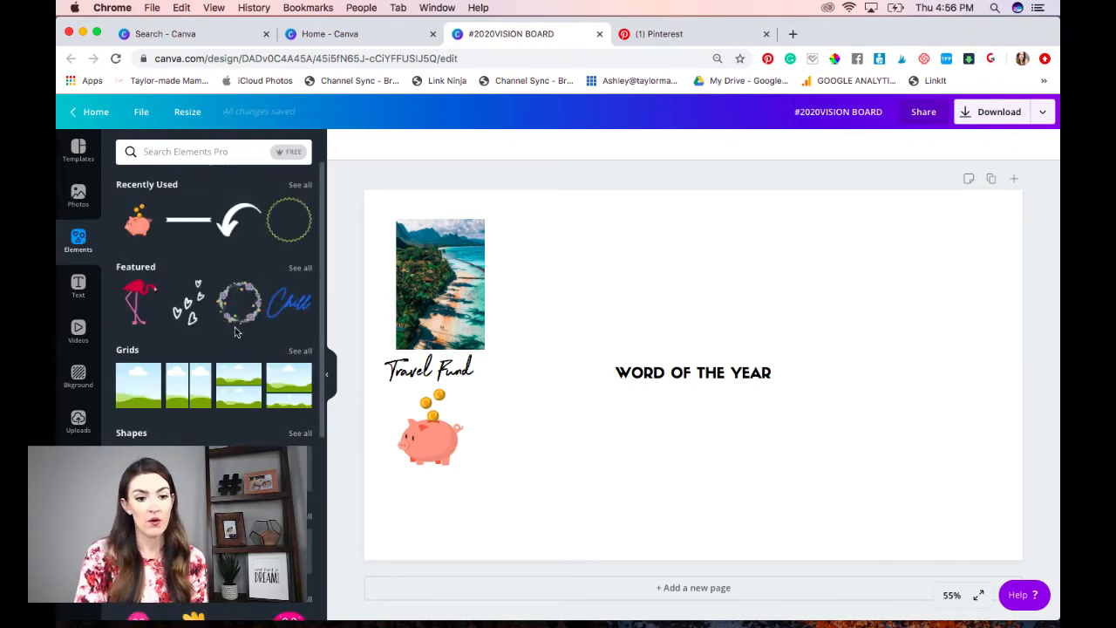
scroll(234, 327, "down", 1)
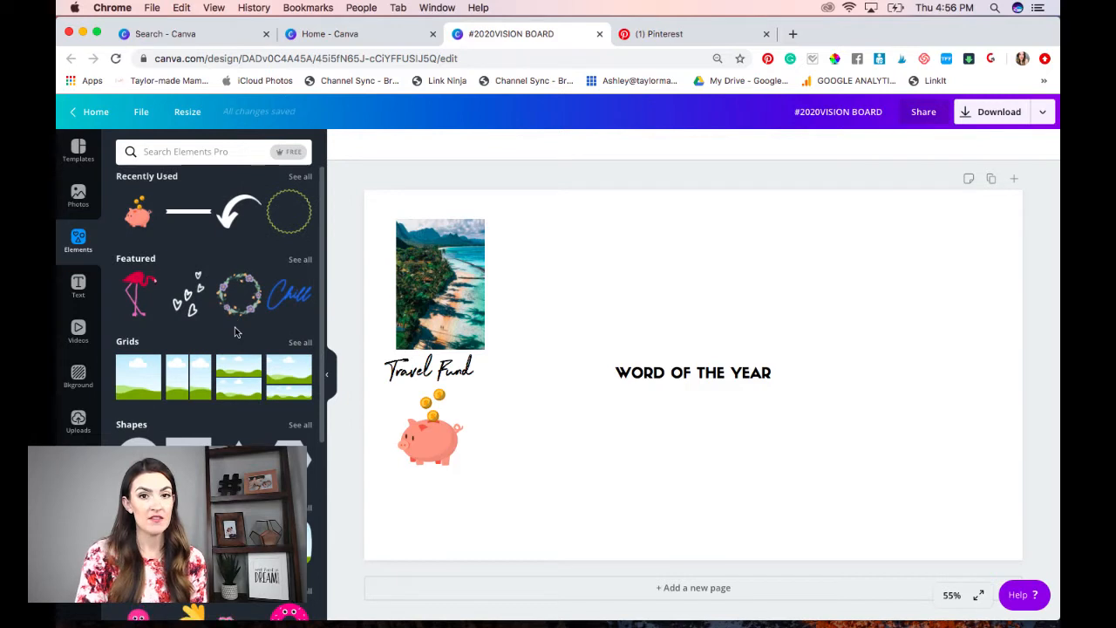
scroll(234, 327, "down", 2)
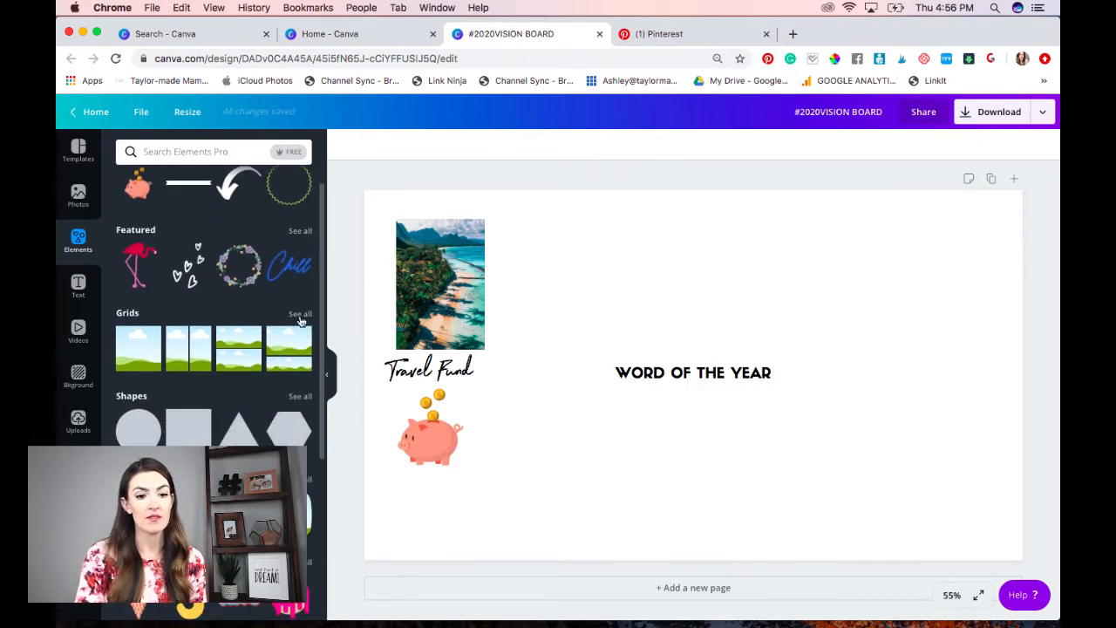
left_click(299, 316)
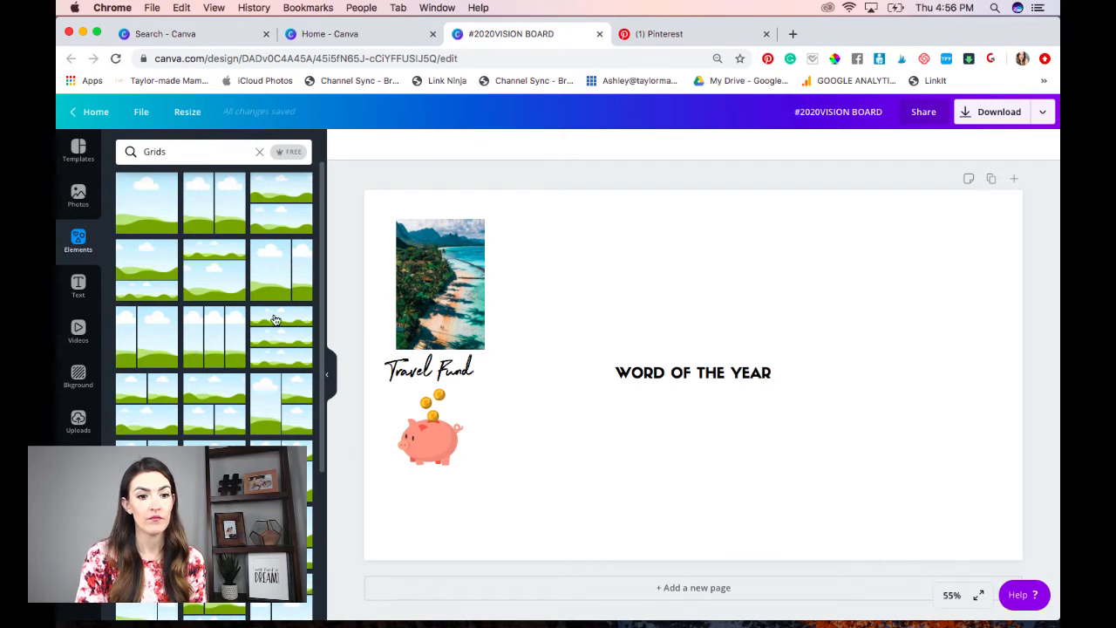
scroll(275, 320, "down", 5)
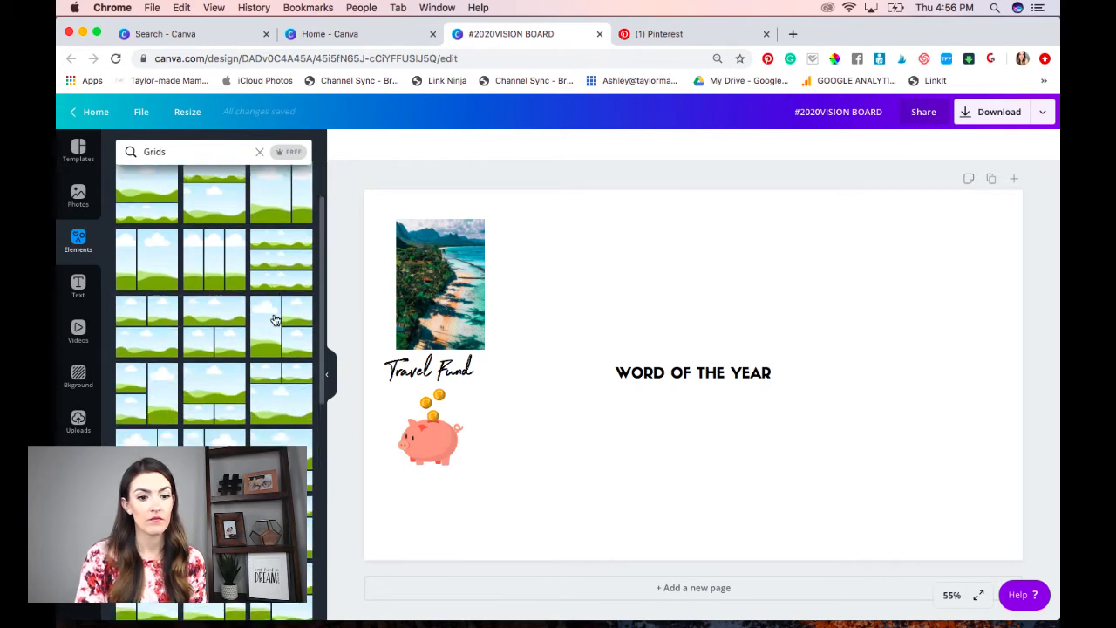
scroll(275, 320, "down", 5)
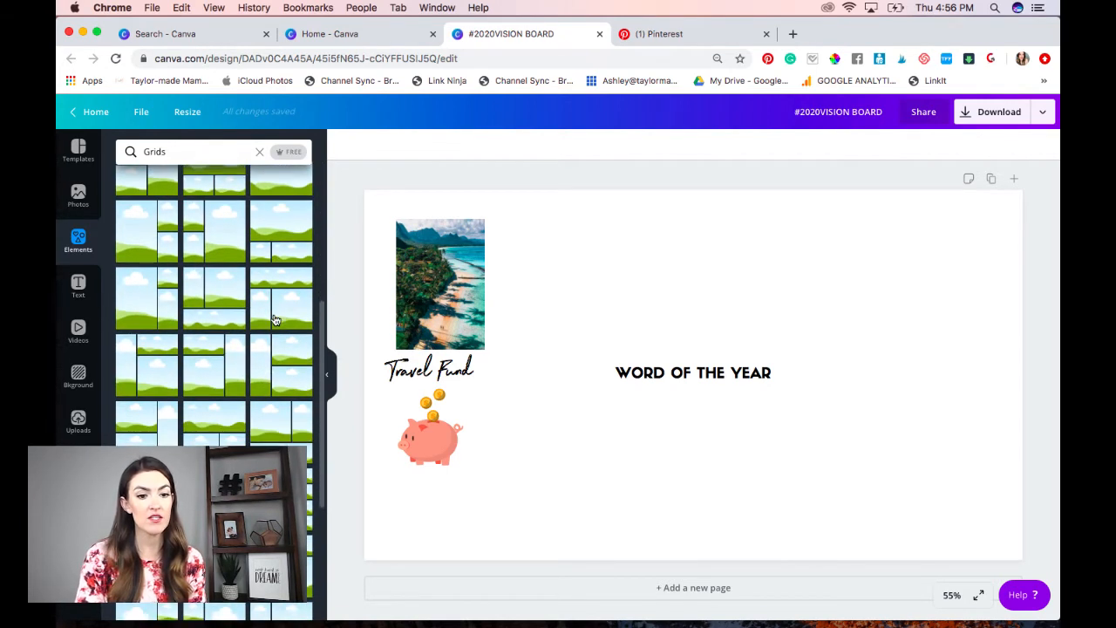
scroll(274, 320, "down", 1)
scroll(275, 320, "down", 3)
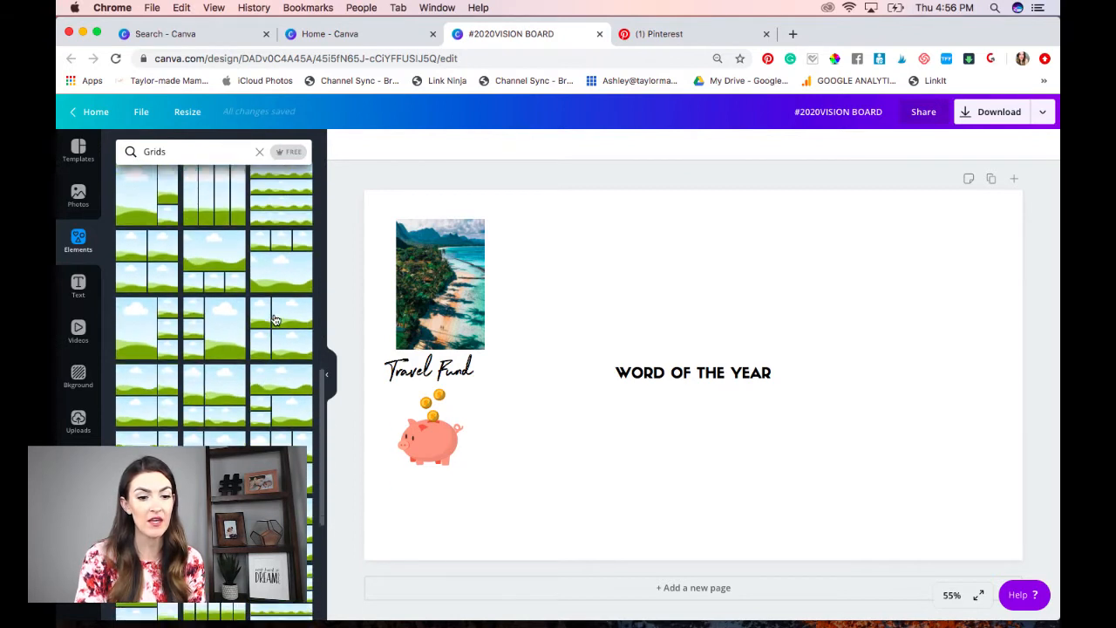
scroll(275, 320, "down", 3)
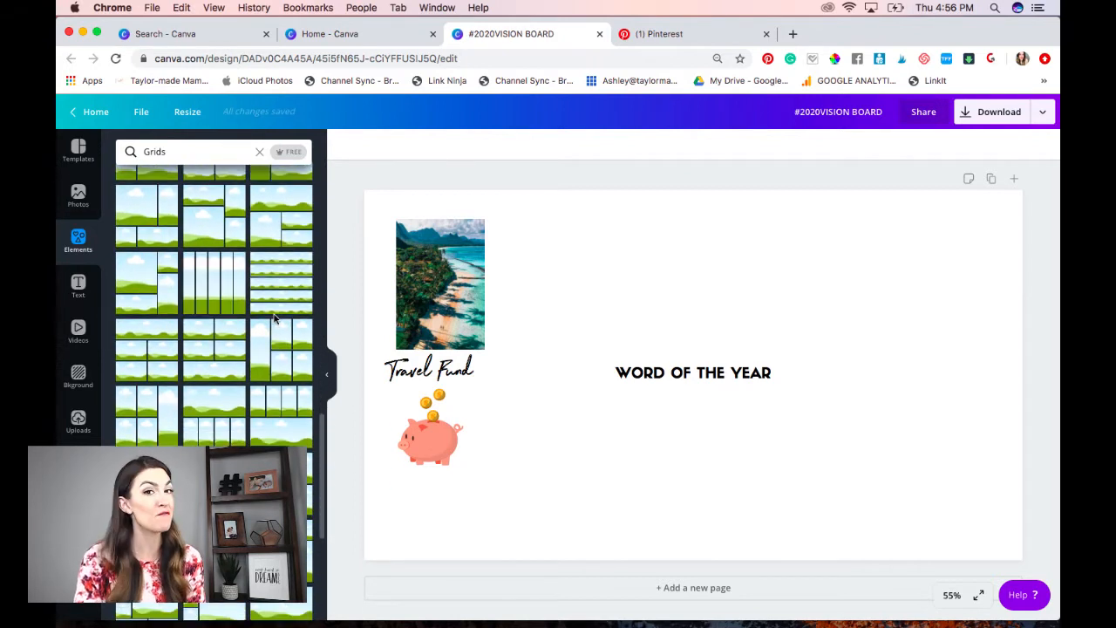
scroll(275, 320, "down", 2)
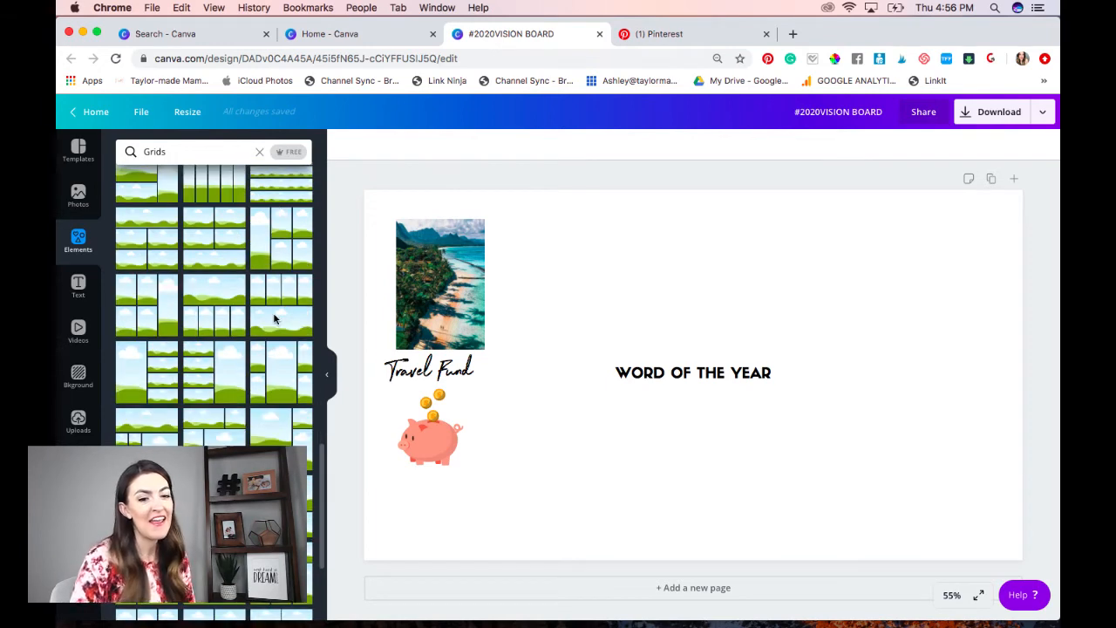
scroll(275, 320, "down", 1)
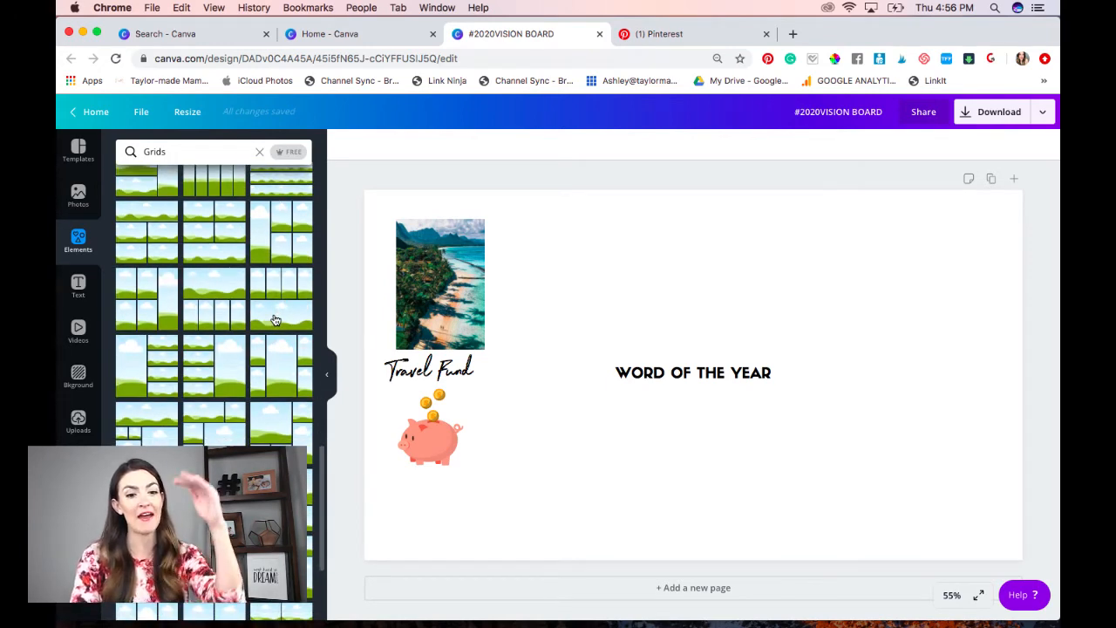
scroll(275, 320, "down", 5)
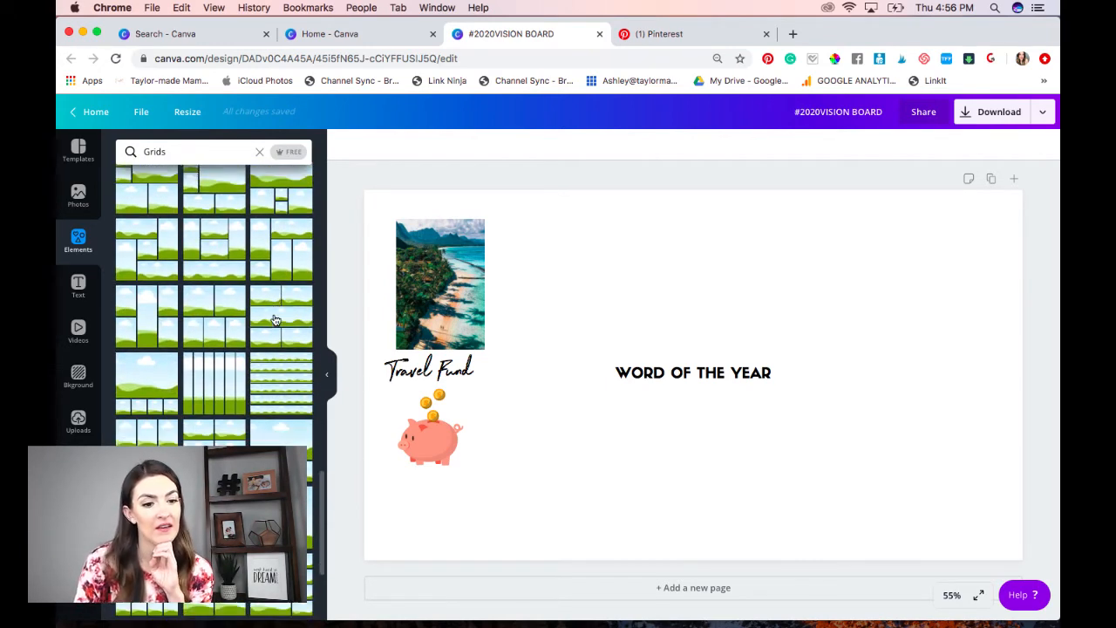
scroll(274, 320, "down", 6)
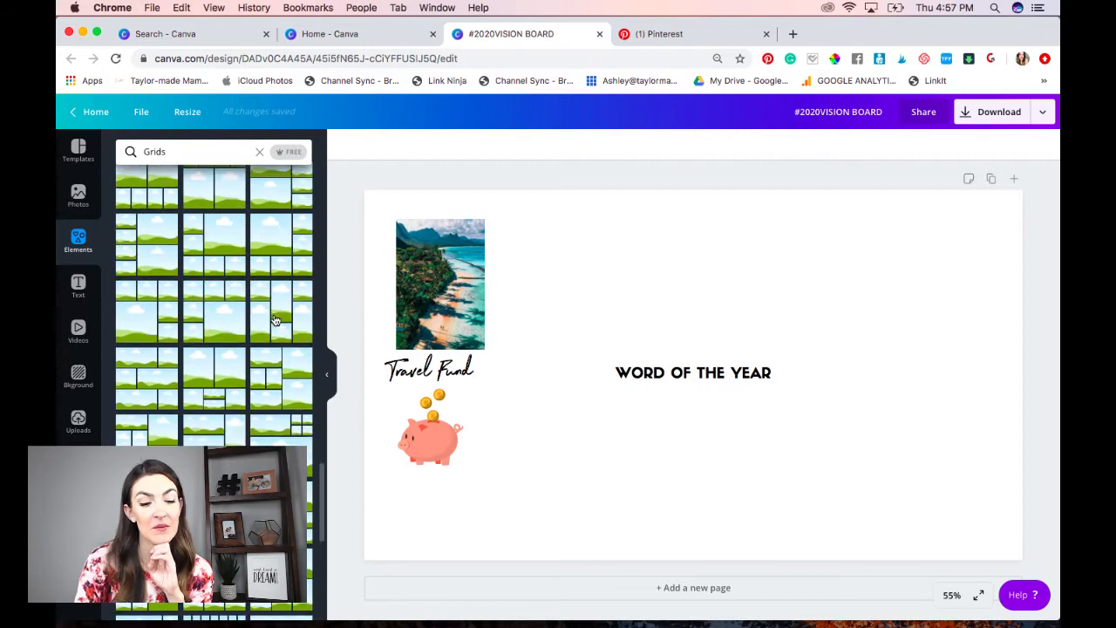
scroll(275, 320, "down", 6)
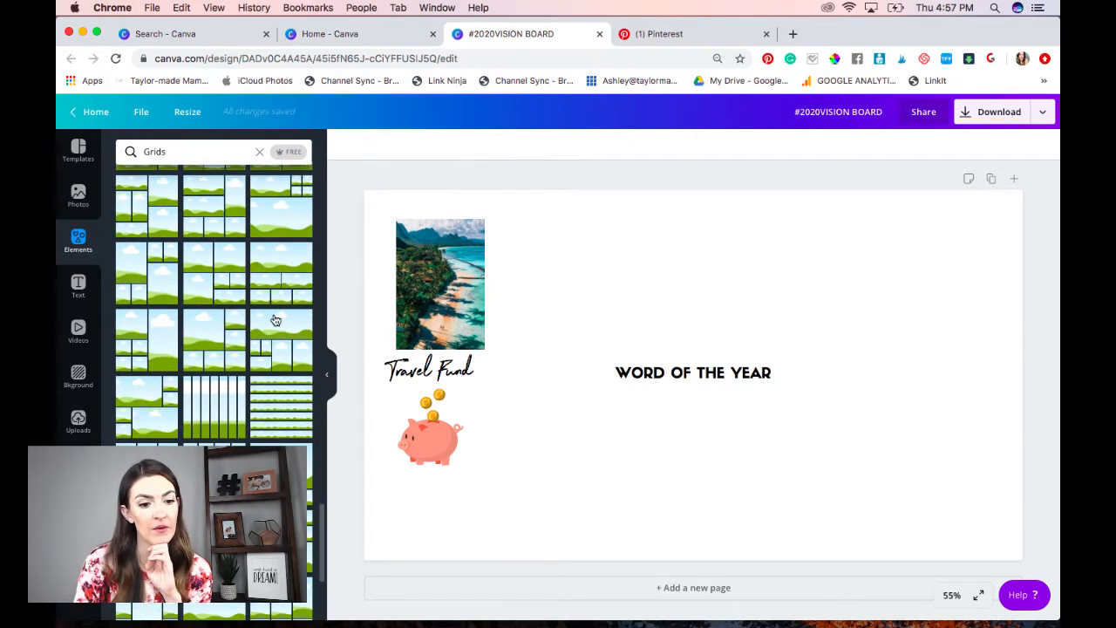
scroll(274, 320, "down", 6)
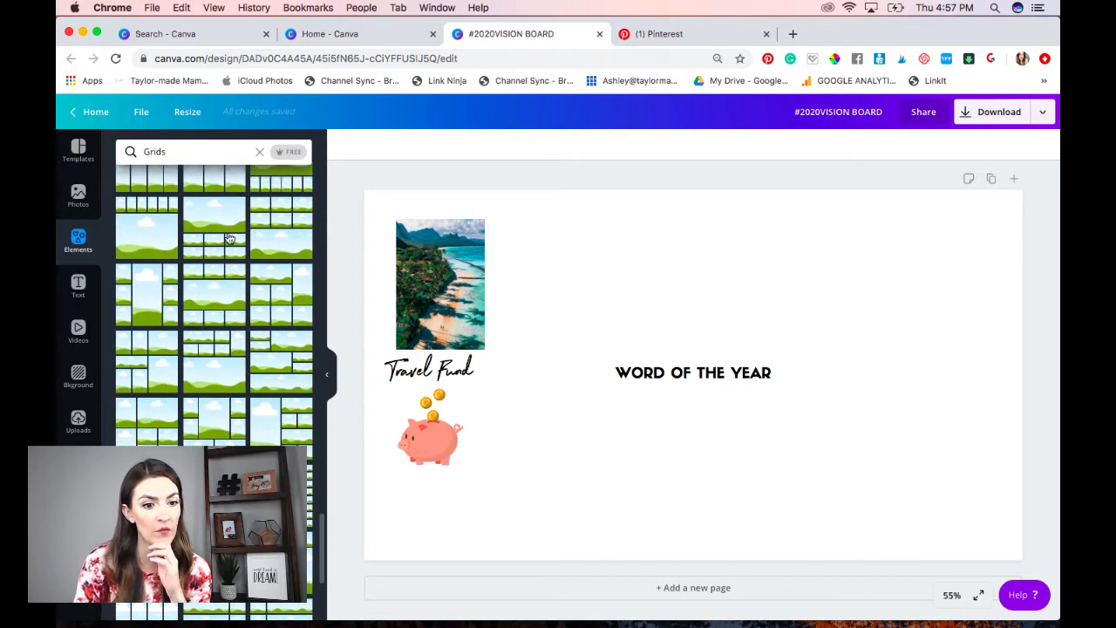
left_click(271, 314)
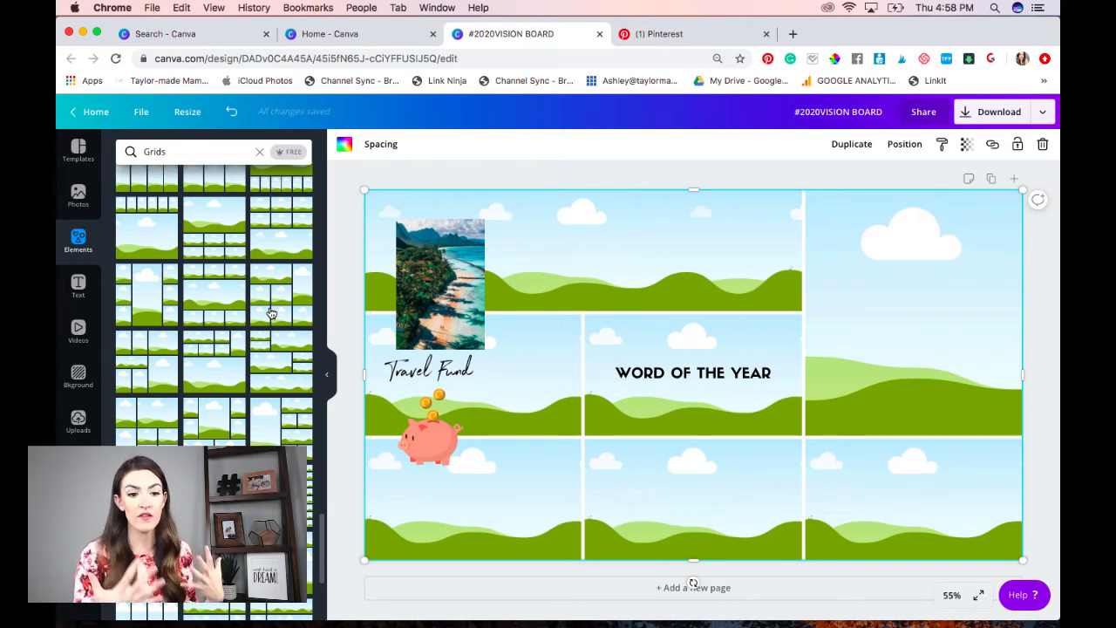
Place the beach image in the grid's wide upper cell and move the piggy bank beside the "Travel Fund" text
left_click(433, 291)
left_click_drag(432, 290, 437, 269)
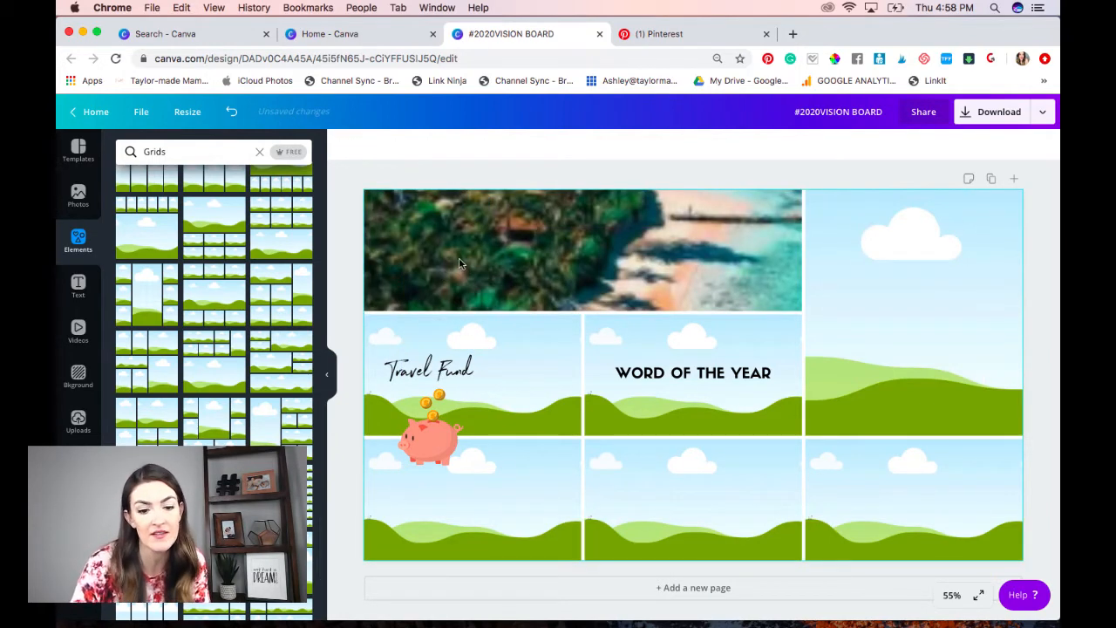
left_click_drag(438, 447, 506, 391)
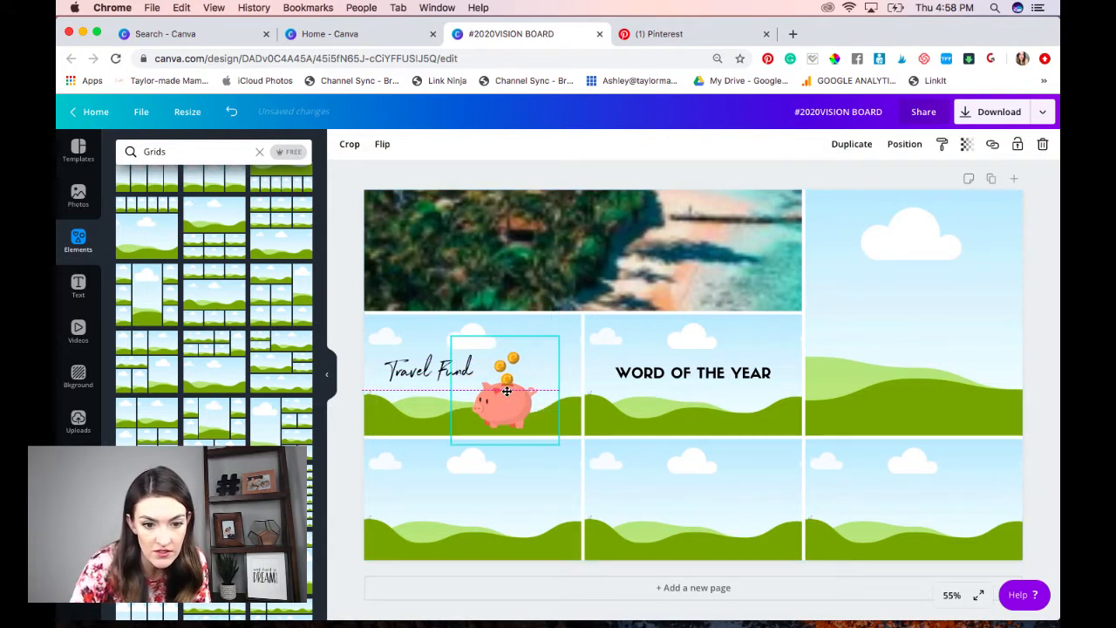
left_click_drag(412, 373, 407, 359)
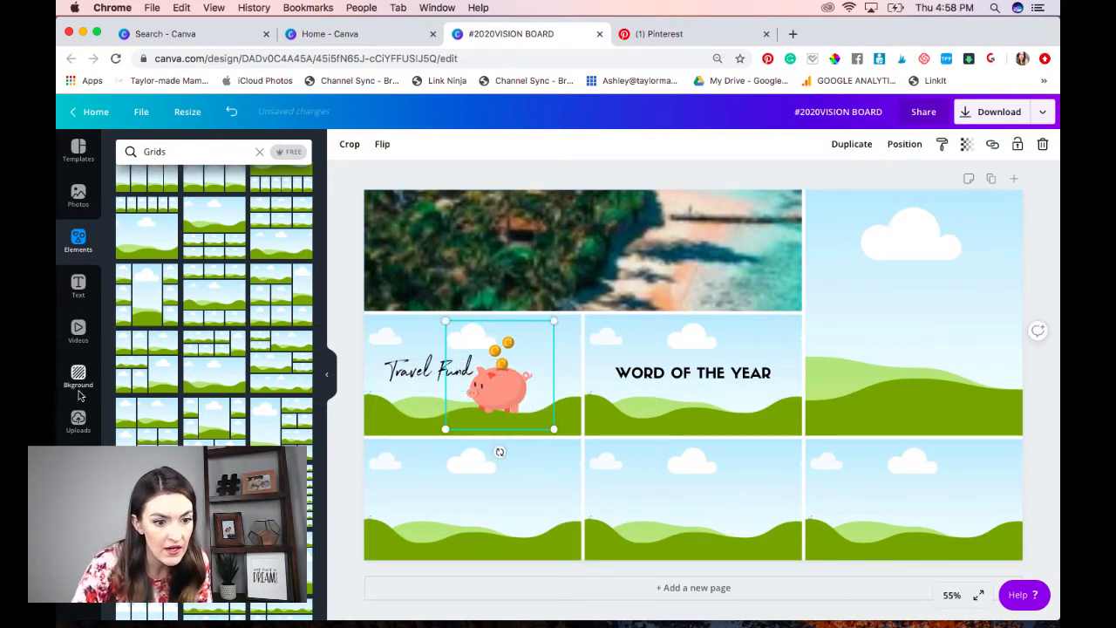
Fill the grid's tall right cell with the uploaded photo of the laptop on a table
left_click(79, 422)
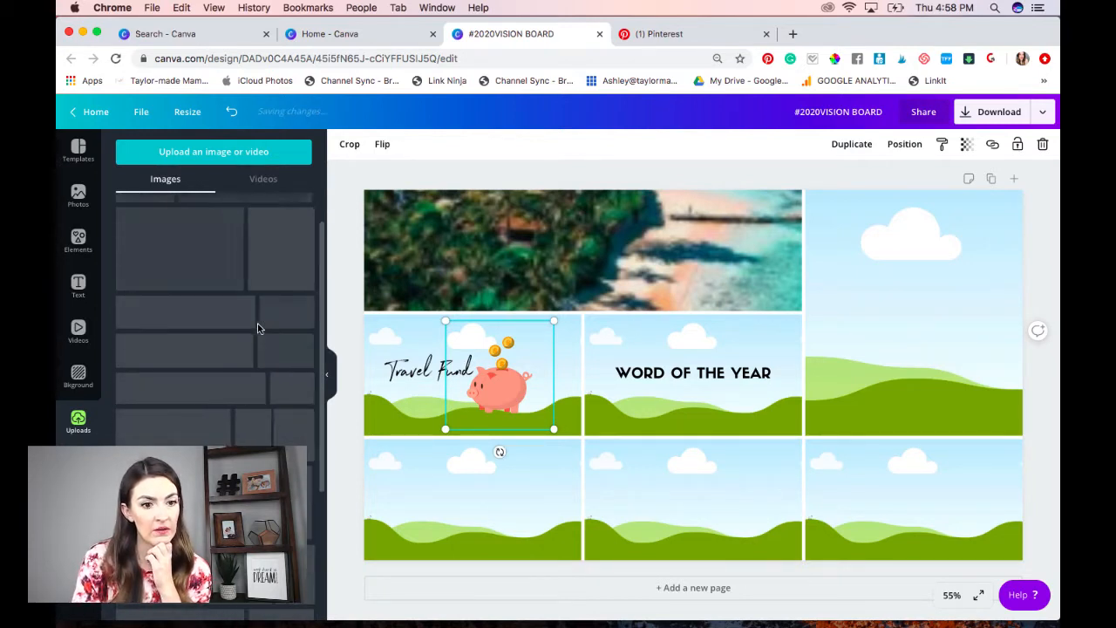
scroll(258, 329, "down", 1)
scroll(258, 329, "down", 2)
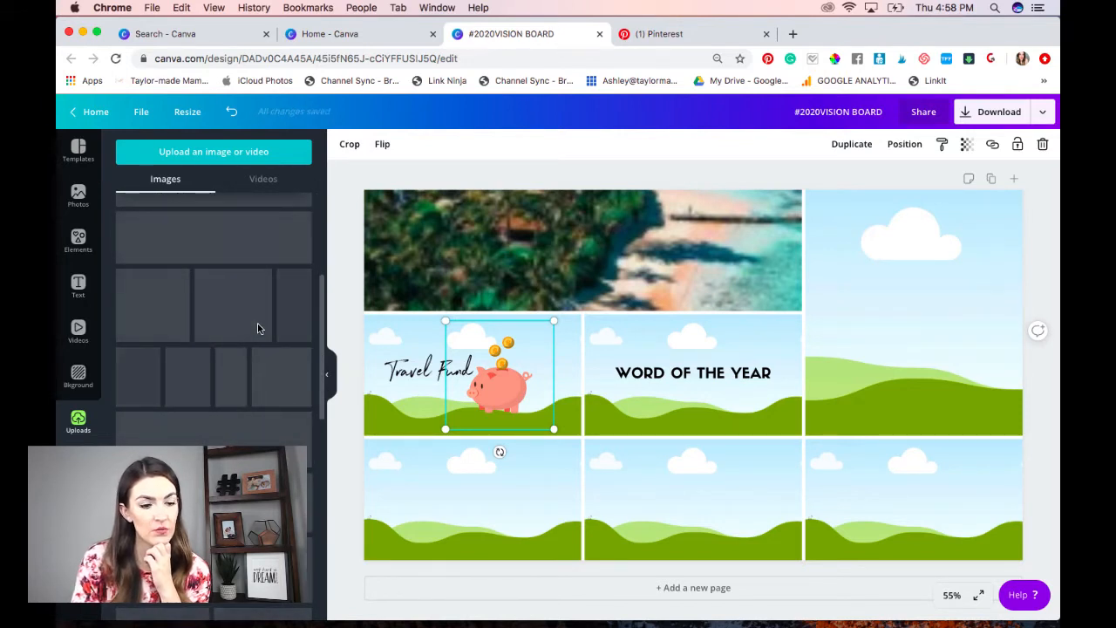
scroll(258, 329, "down", 2)
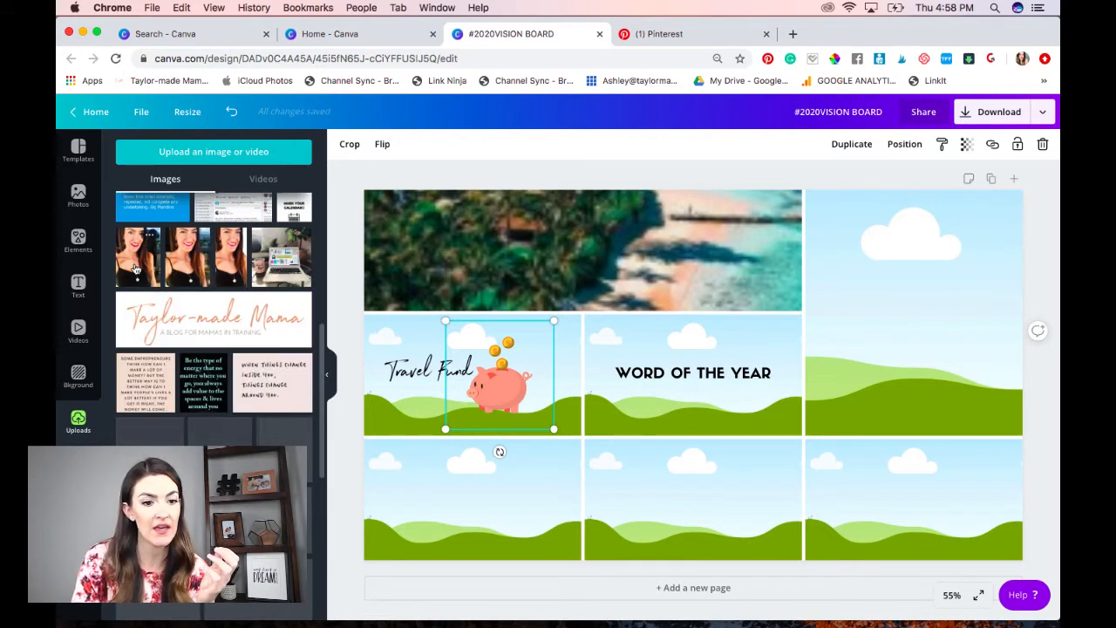
left_click_drag(275, 260, 864, 338)
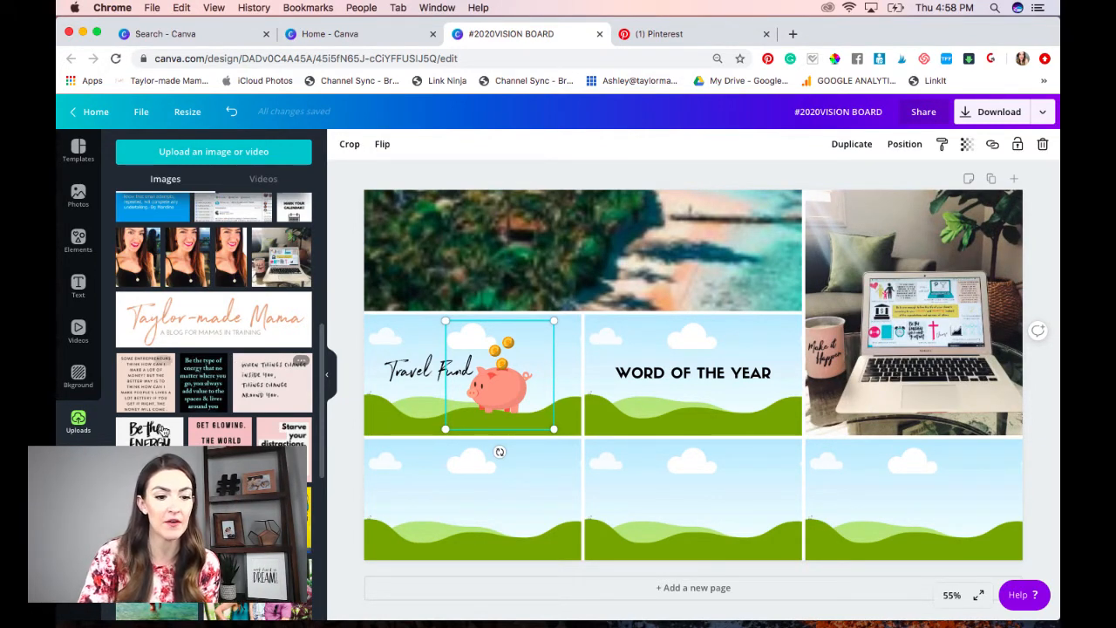
Put the "energy you want to attract" quote in the lower-left cell and the "When things change" quote in the centre, deleting the "WORD OF THE YEAR" heading
left_click_drag(162, 431, 543, 512)
left_click_drag(254, 384, 706, 377)
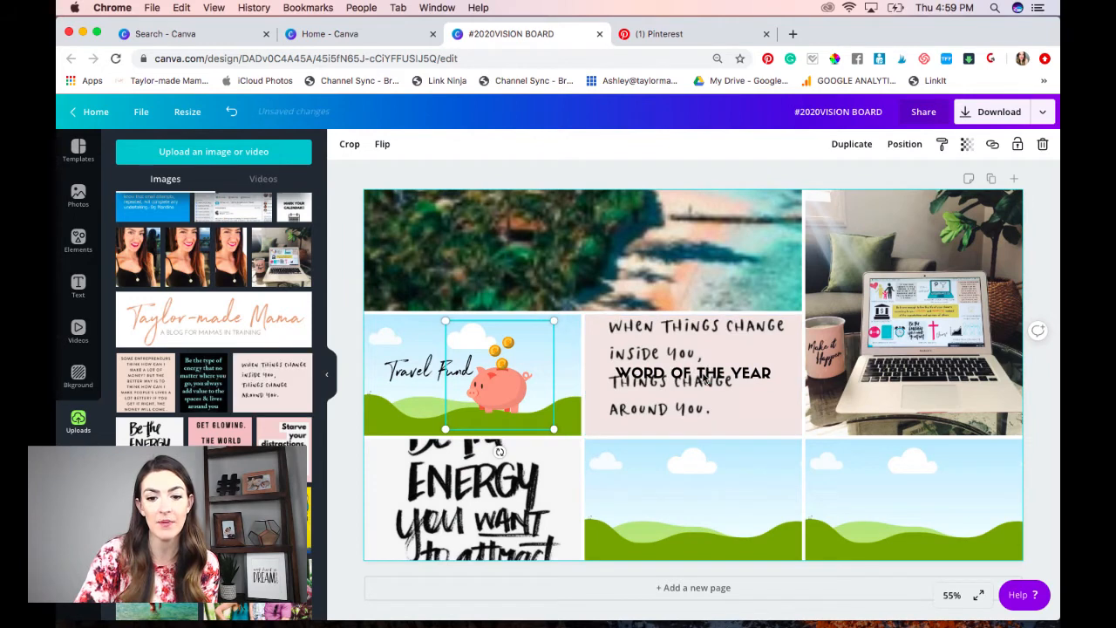
left_click(703, 377)
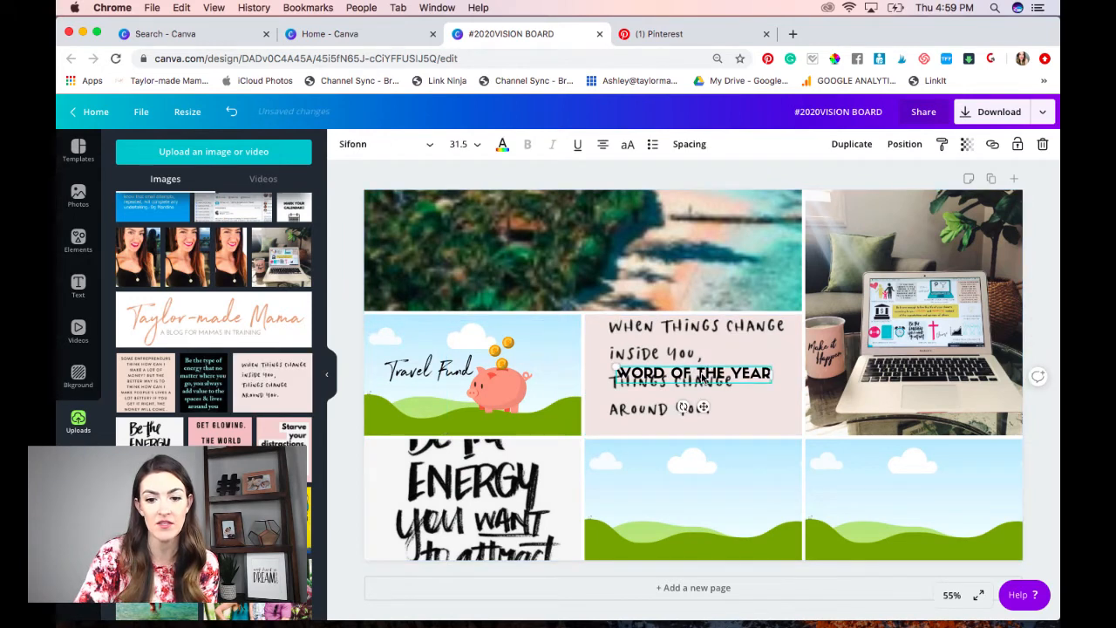
left_click(1042, 146)
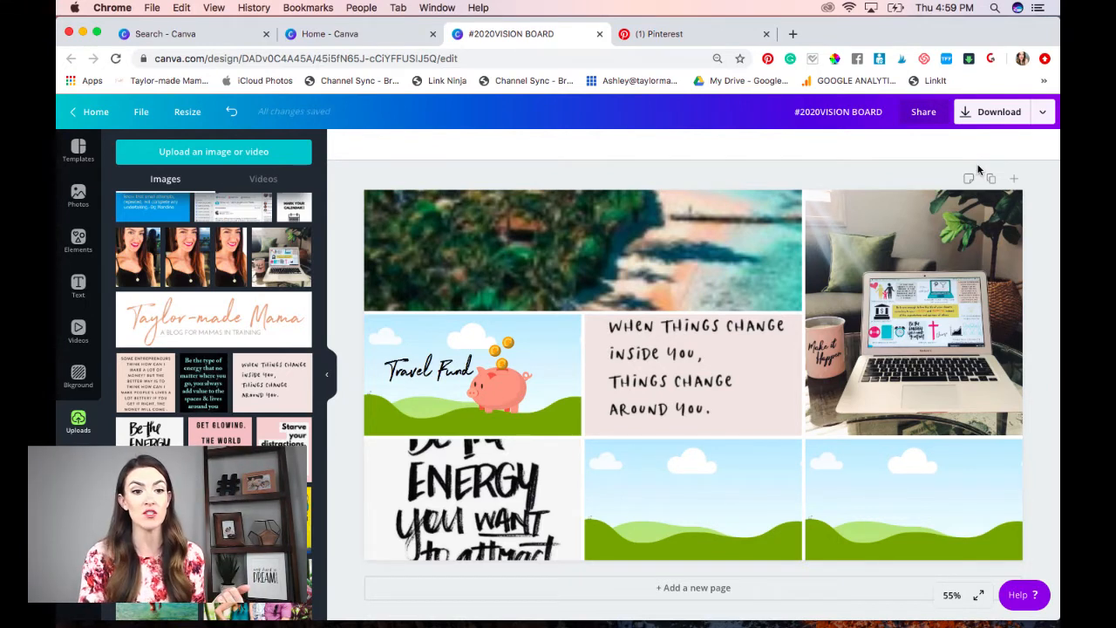
Return to the home page and open the earlier #2020VISION BOARD design from your designs
left_click(356, 34)
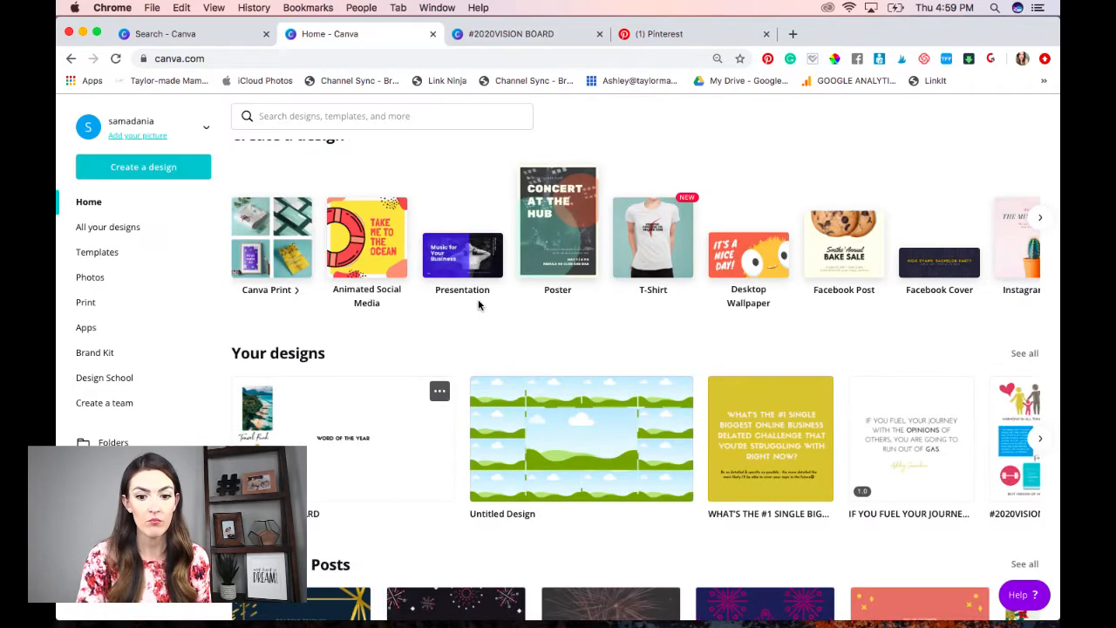
left_click(1009, 438)
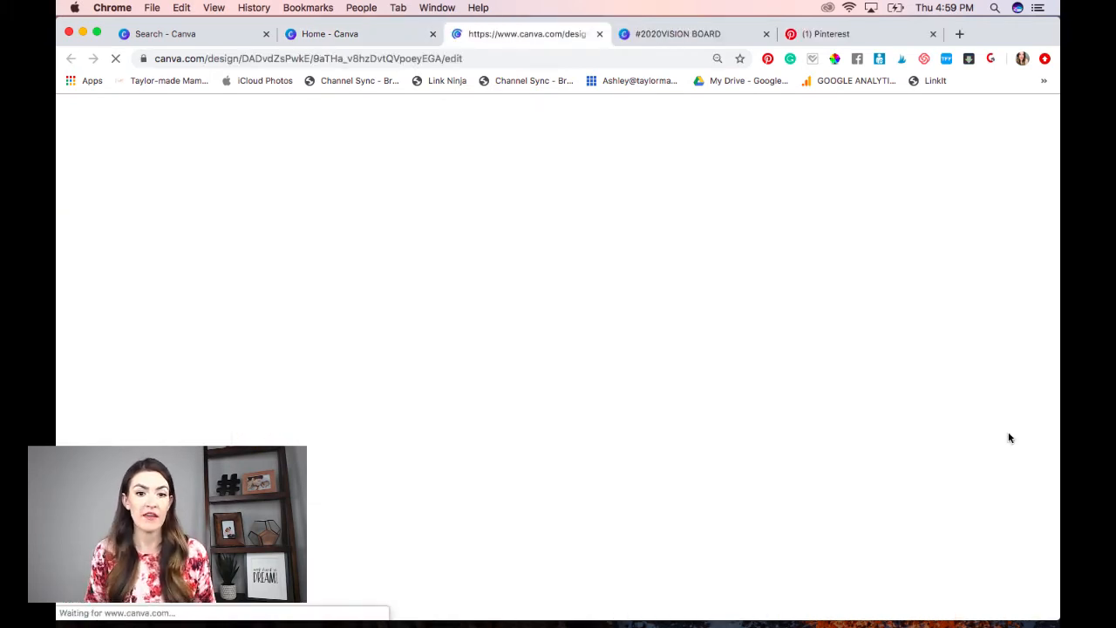
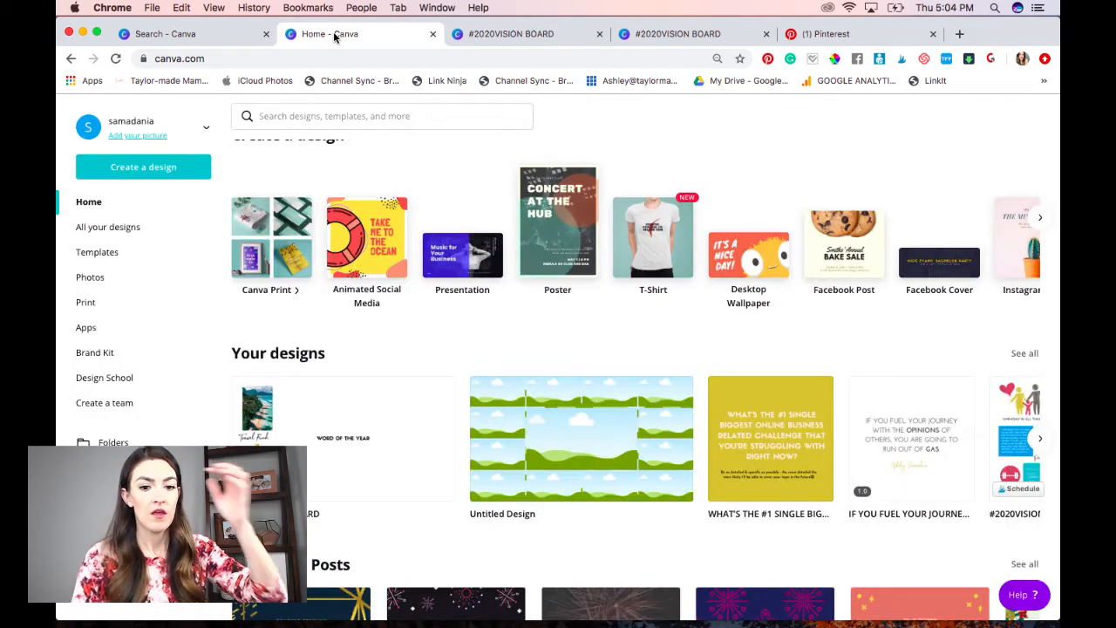
Search the home page for Desktop Wallpaper and show the matches among your own designs
left_click(358, 116)
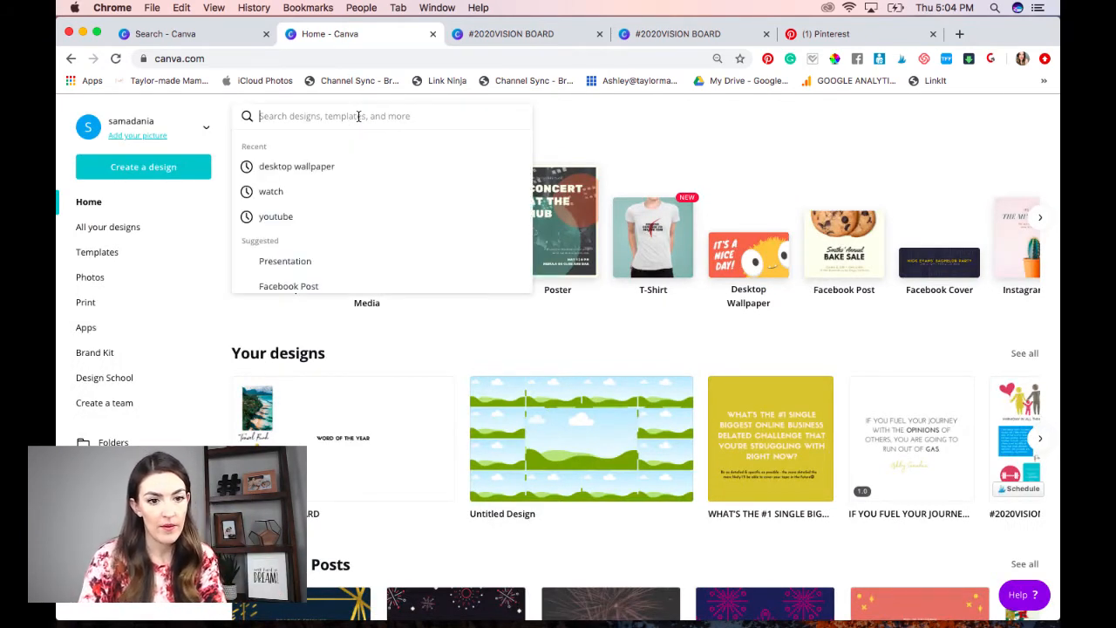
type("desktop")
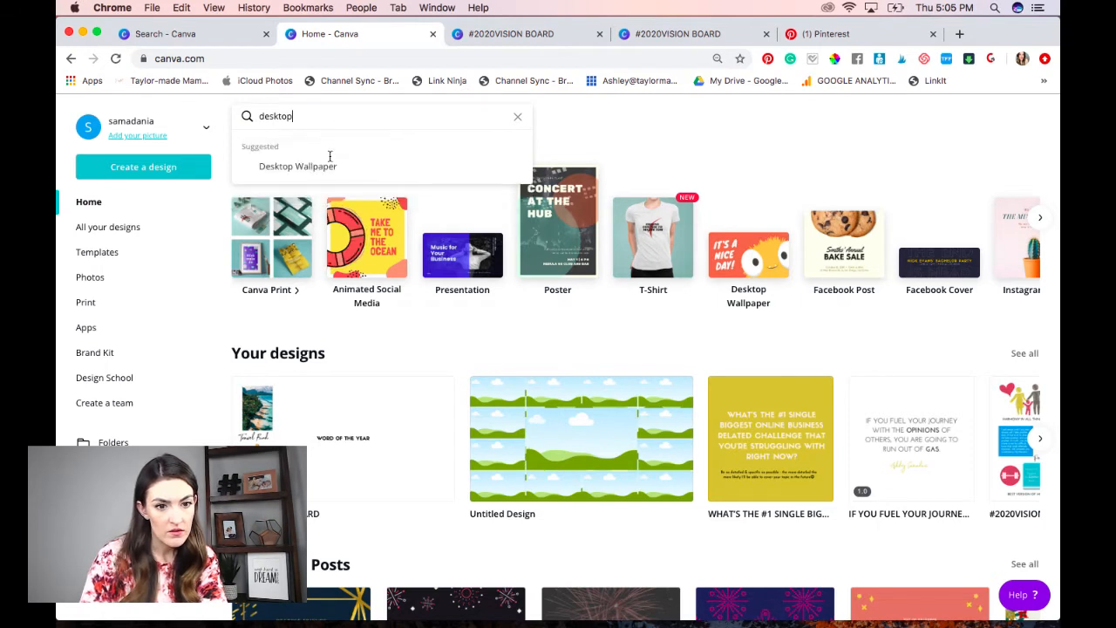
left_click(328, 173)
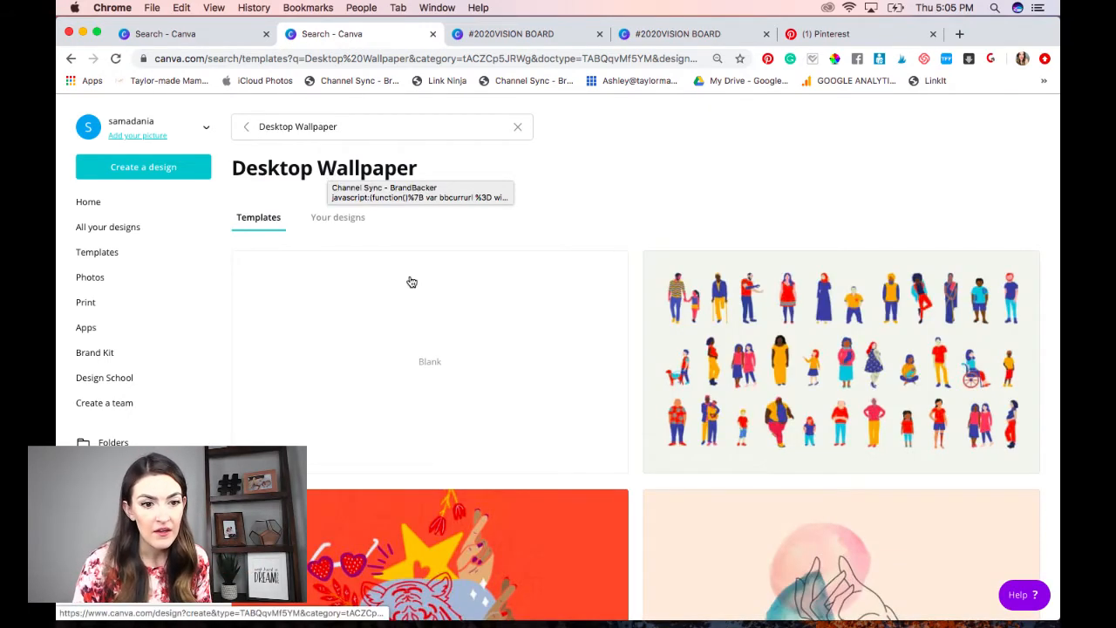
left_click(359, 221)
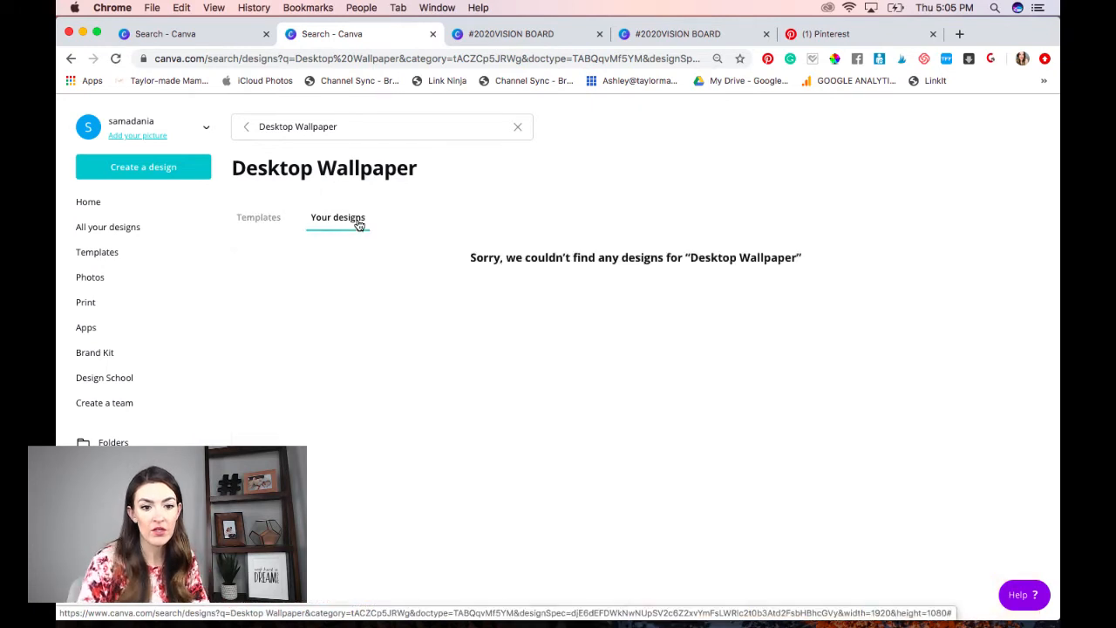
Search your own designs for "vision" instead of Desktop Wallpaper
left_click(341, 125)
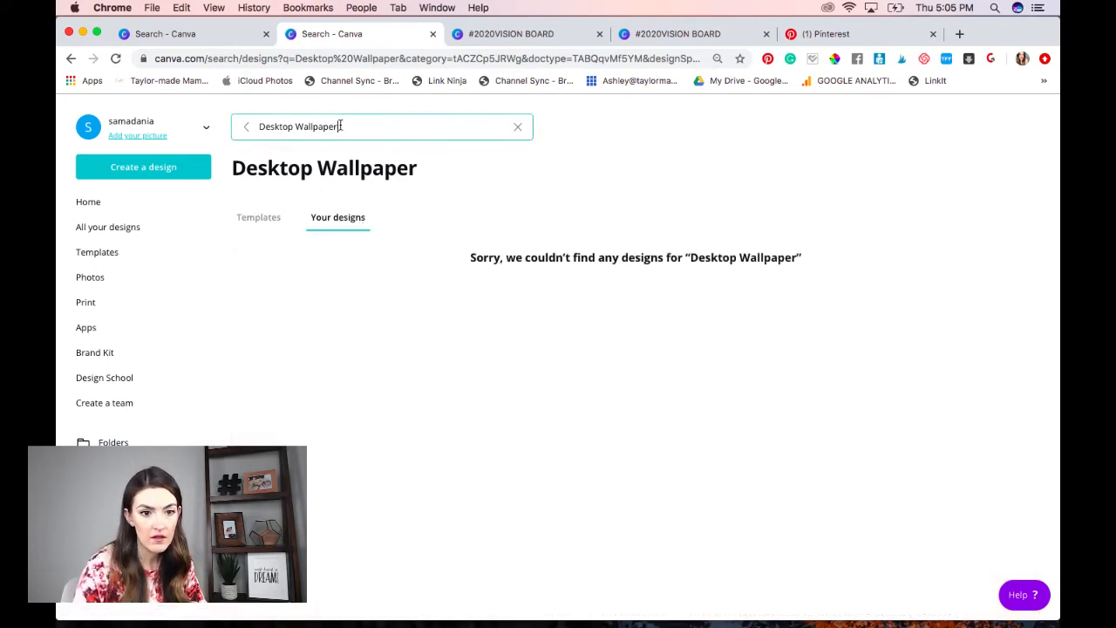
key("BackSpace")
key("BackSpace")
key("BackSpace")
key("BackSpace")
key("BackSpace")
key("BackSpace")
key("BackSpace")
key("BackSpace")
key("BackSpace")
key("BackSpace")
key("BackSpace")
key("BackSpace")
key("BackSpace")
key("BackSpace")
key("BackSpace")
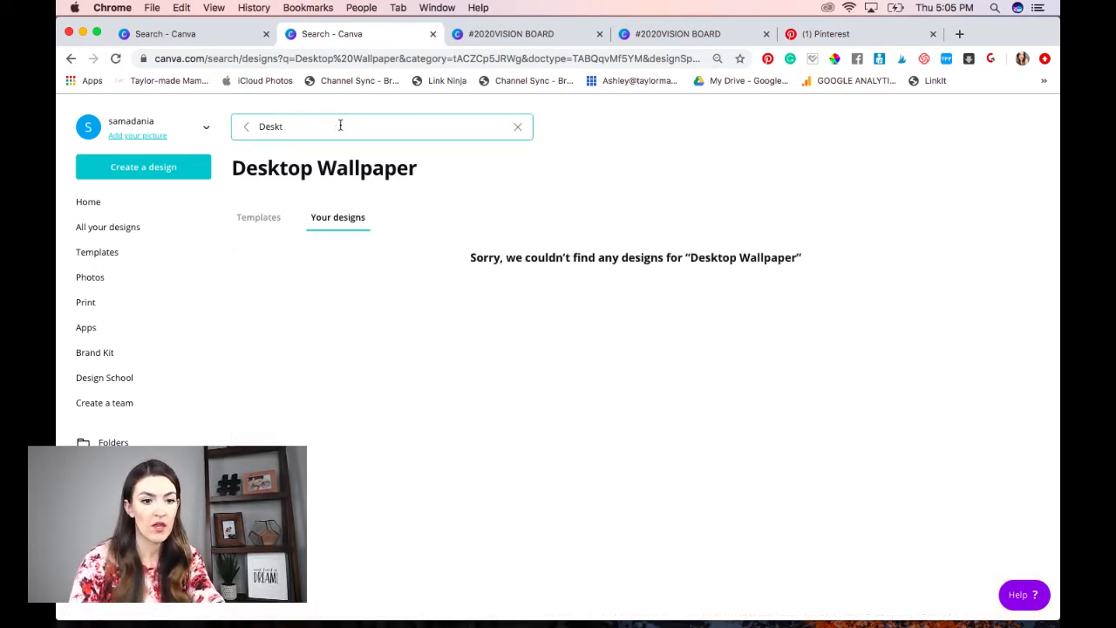
key("BackSpace")
key("BackSpace")
type("vision")
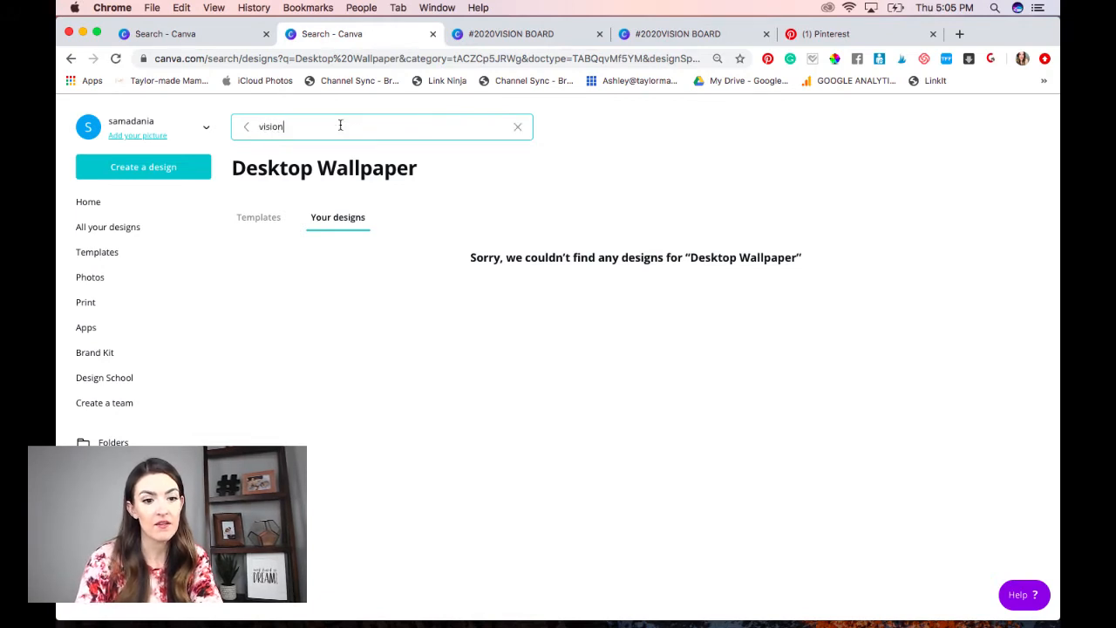
key("Return")
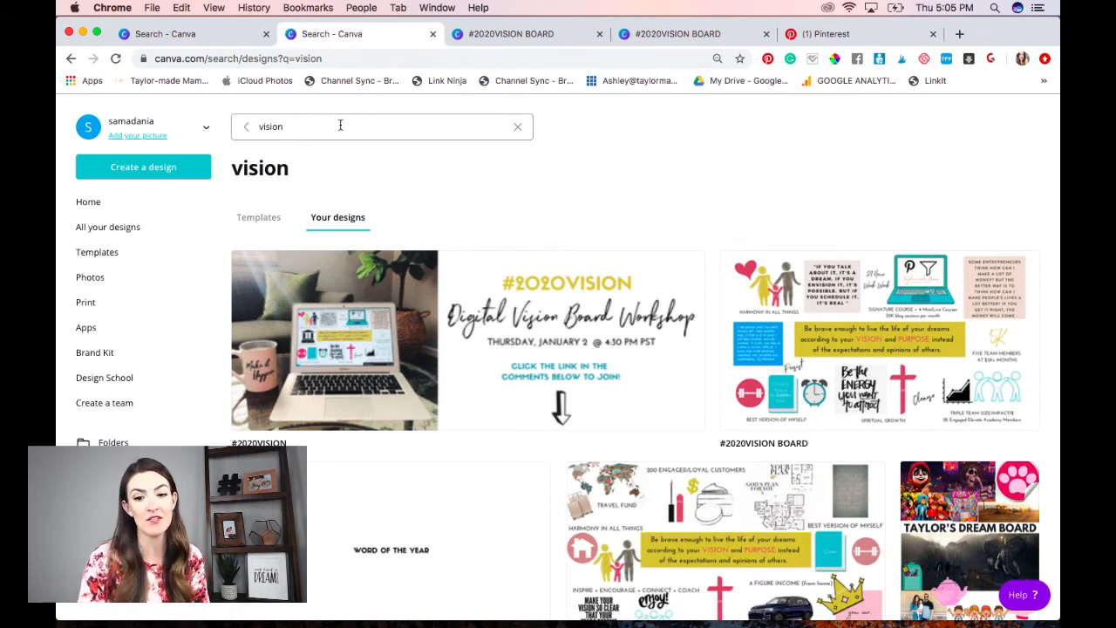
Browse the matching designs, preview the VISION BOARD design with the car and crown, and close the preview
scroll(340, 127, "down", 4)
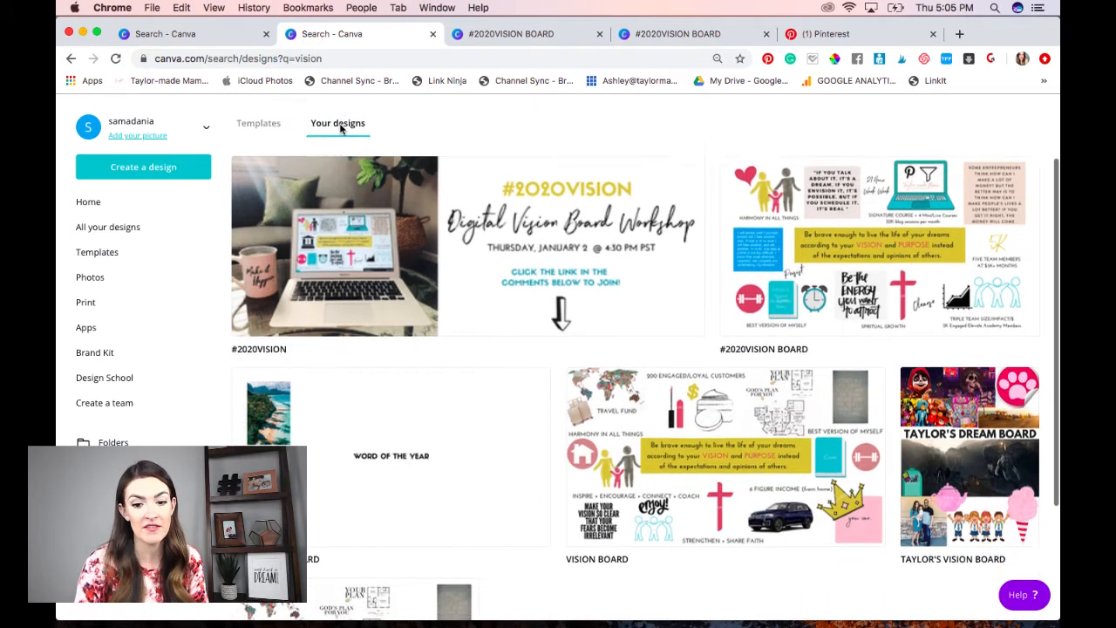
scroll(341, 129, "down", 1)
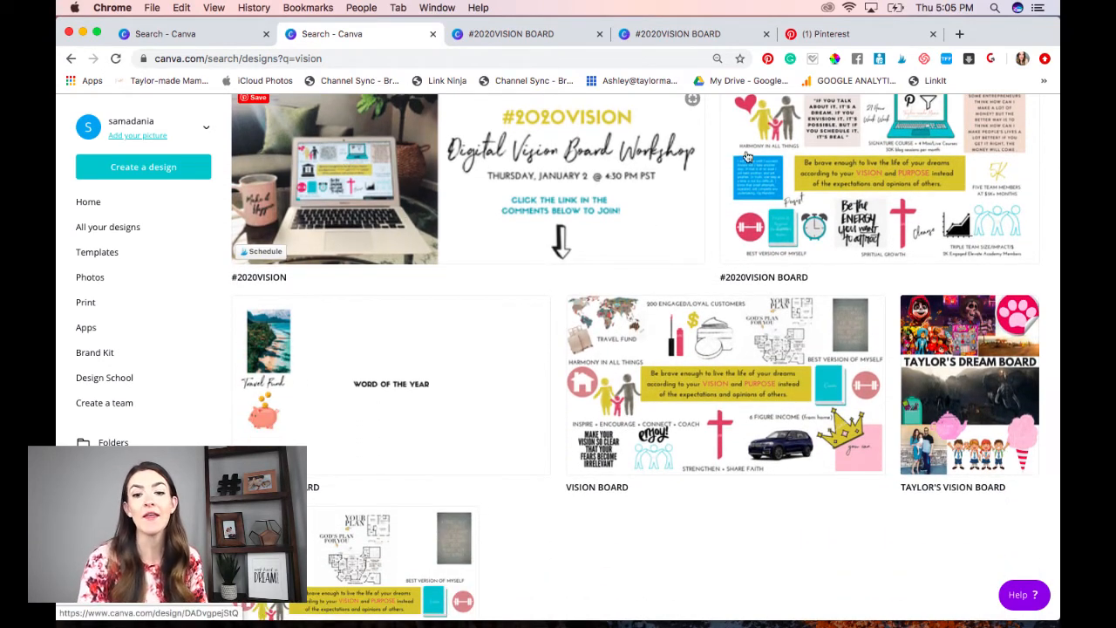
scroll(960, 410, "down", 3)
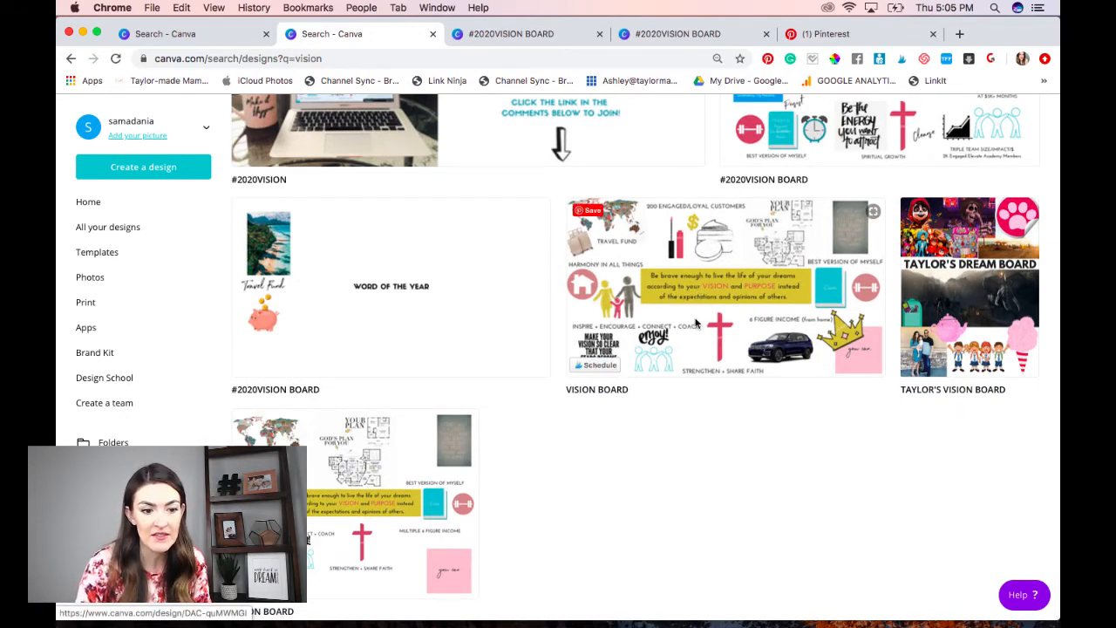
left_click(695, 322)
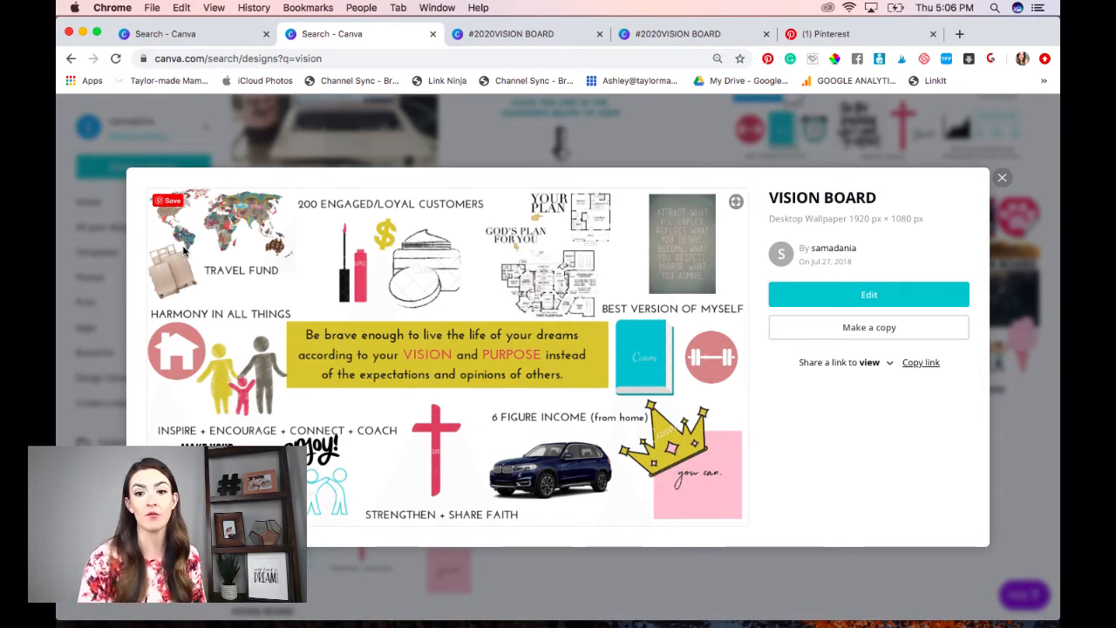
left_click(1002, 177)
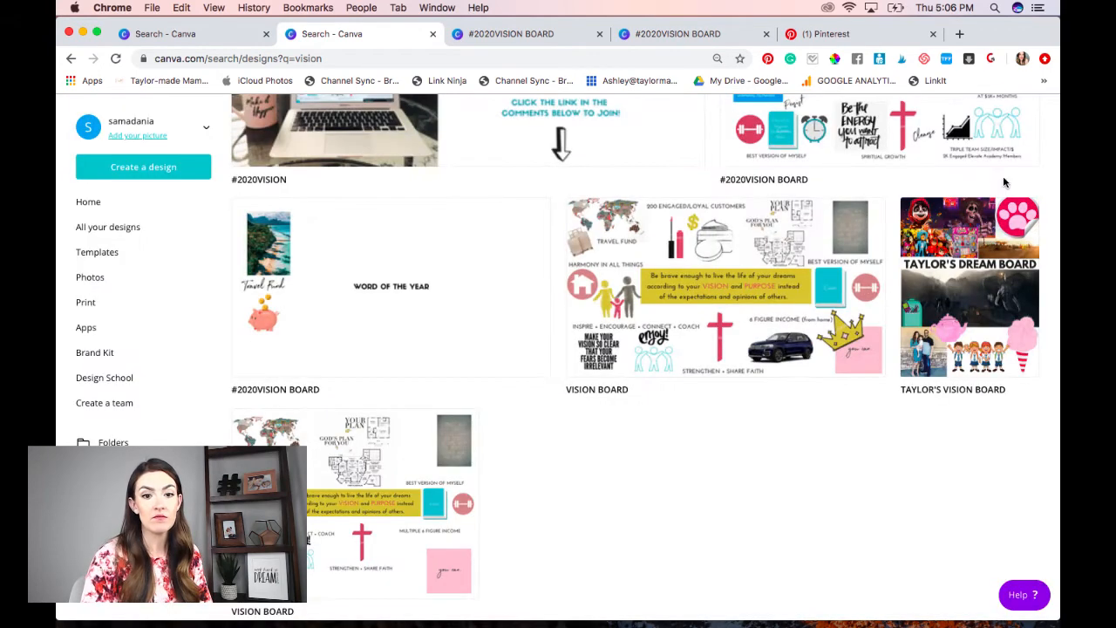
Add a "#2020VISION" heading to page 1 of the open #2020VISION BOARD design and place it just below the yellow quote banner's right end
left_click(518, 34)
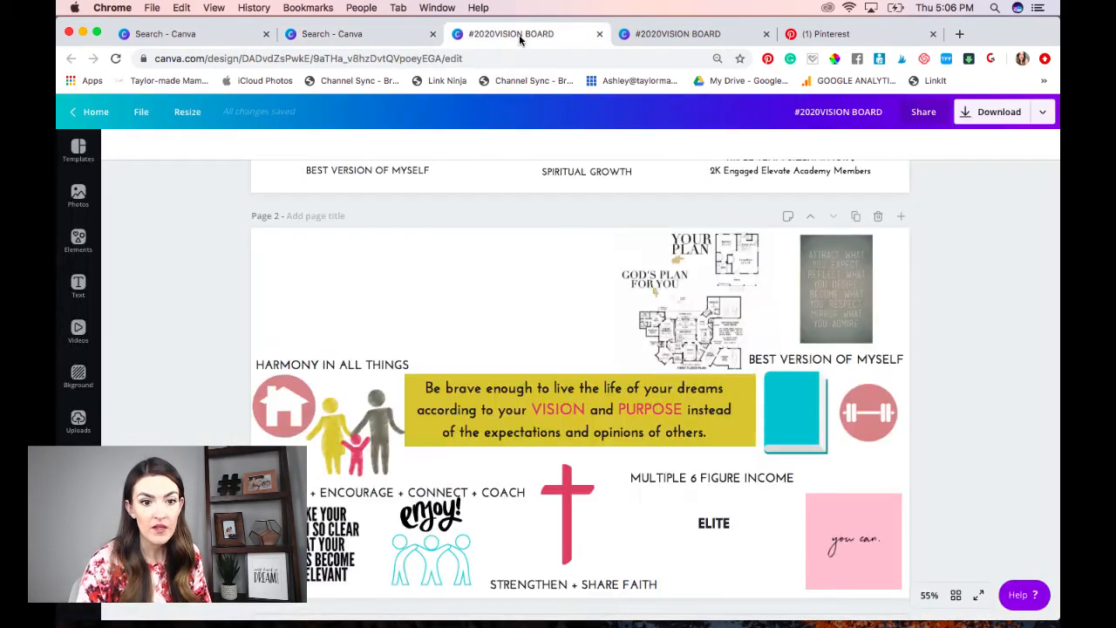
scroll(597, 229, "up", 5)
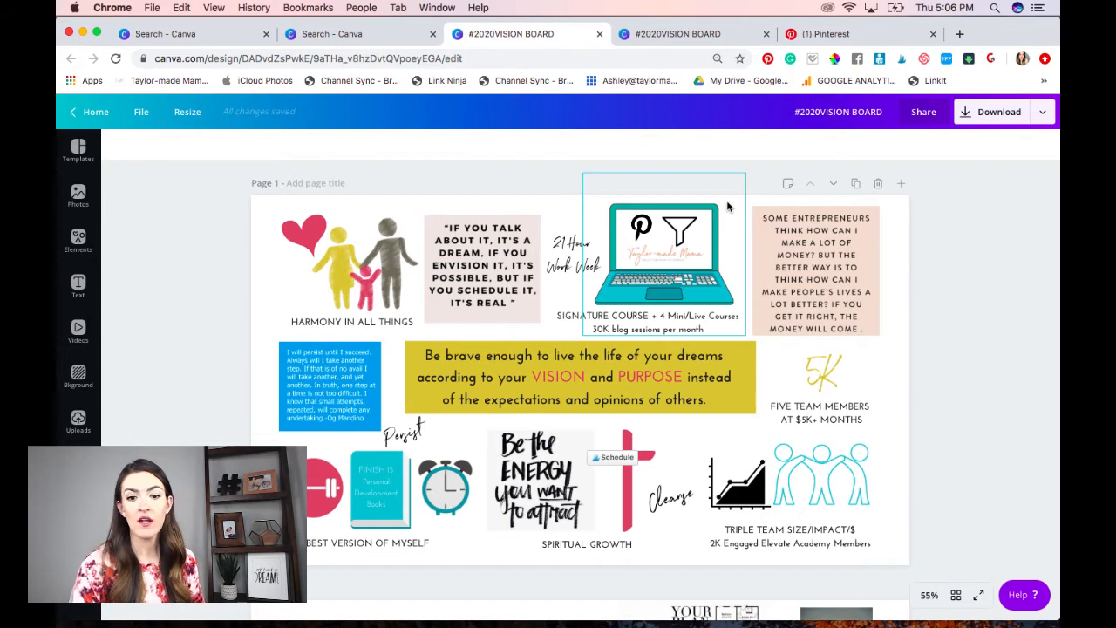
left_click(79, 284)
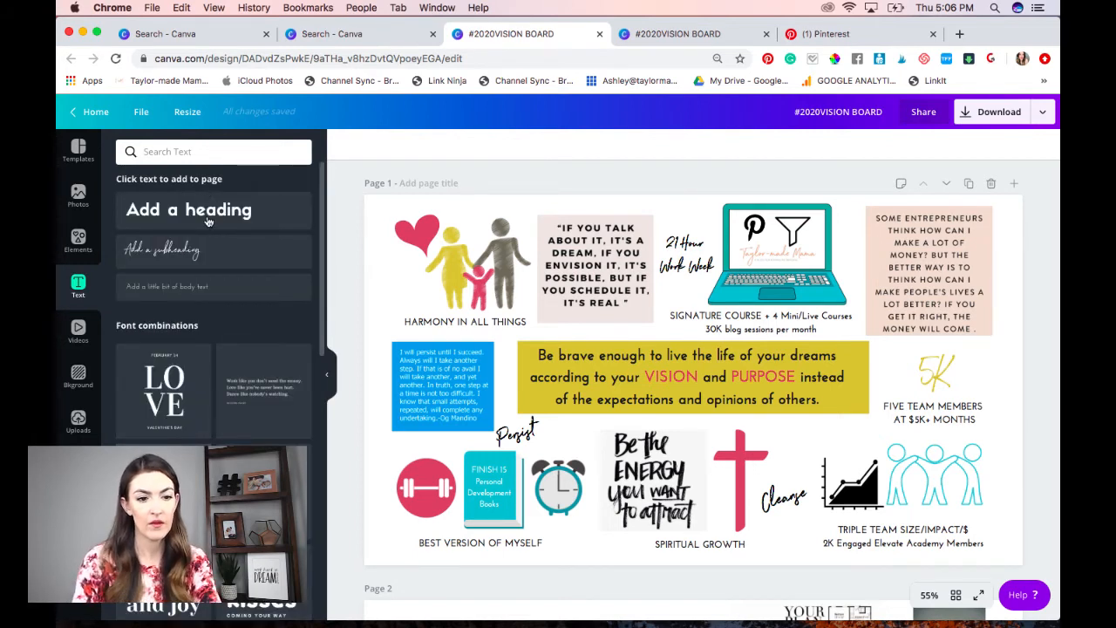
left_click(209, 220)
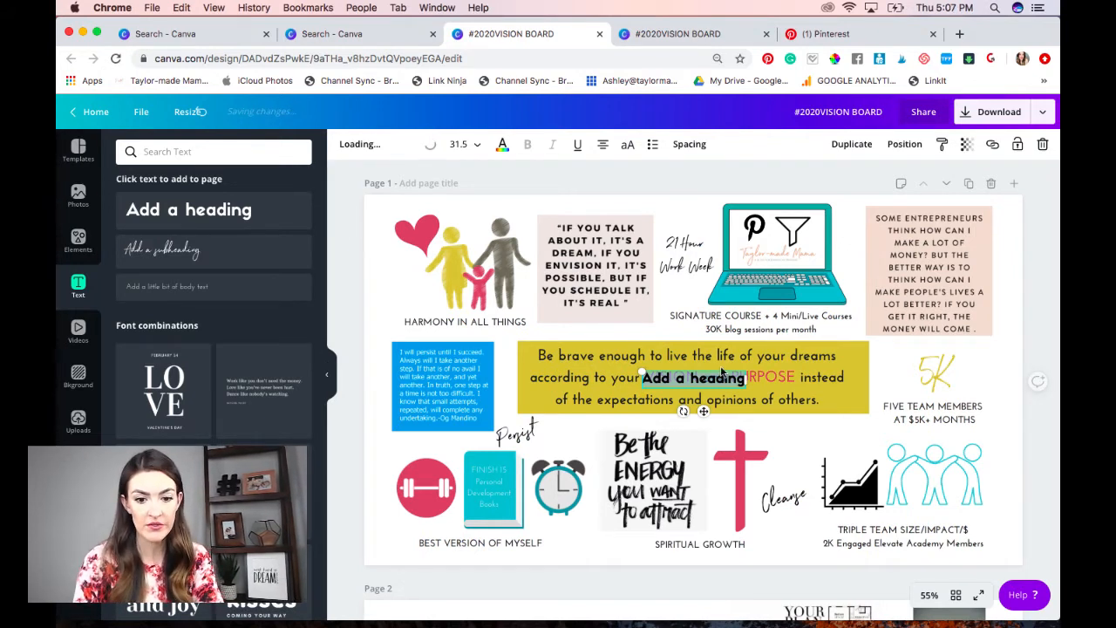
type("#2020VISION")
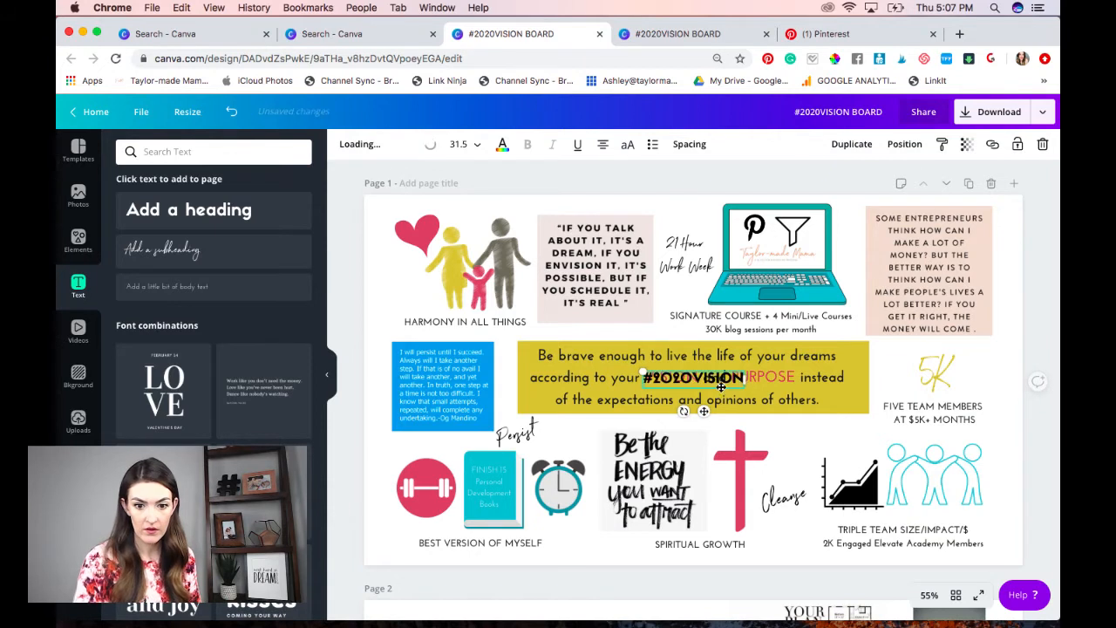
left_click_drag(680, 377, 639, 369)
left_click_drag(781, 428, 842, 441)
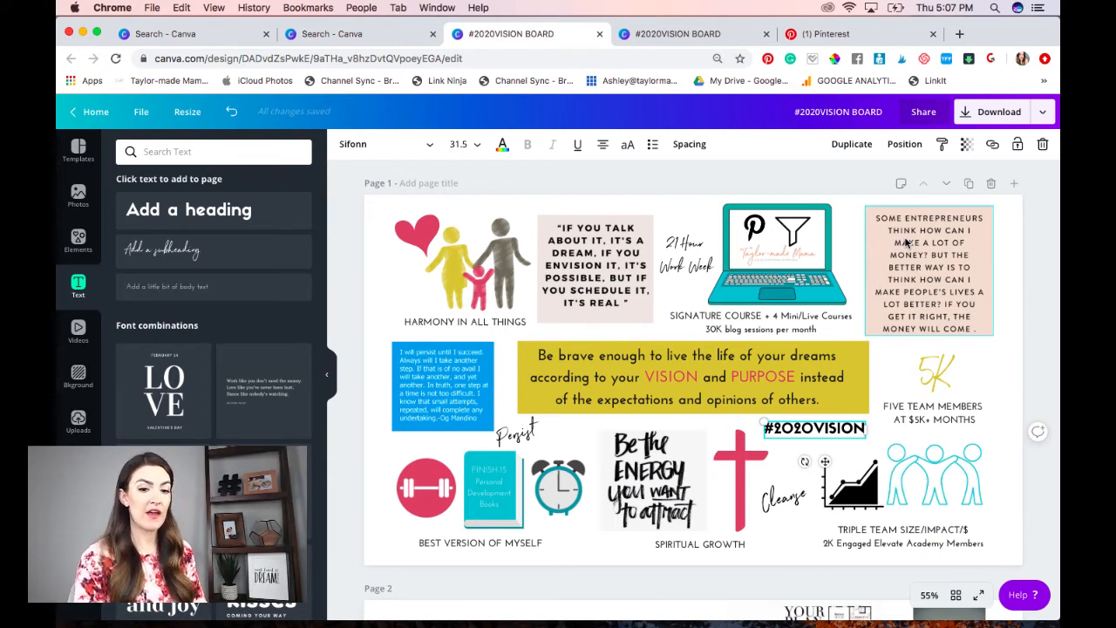
Duplicate page 1 of the vision board and change the copy's heading to "#2021VISION"
left_click(968, 186)
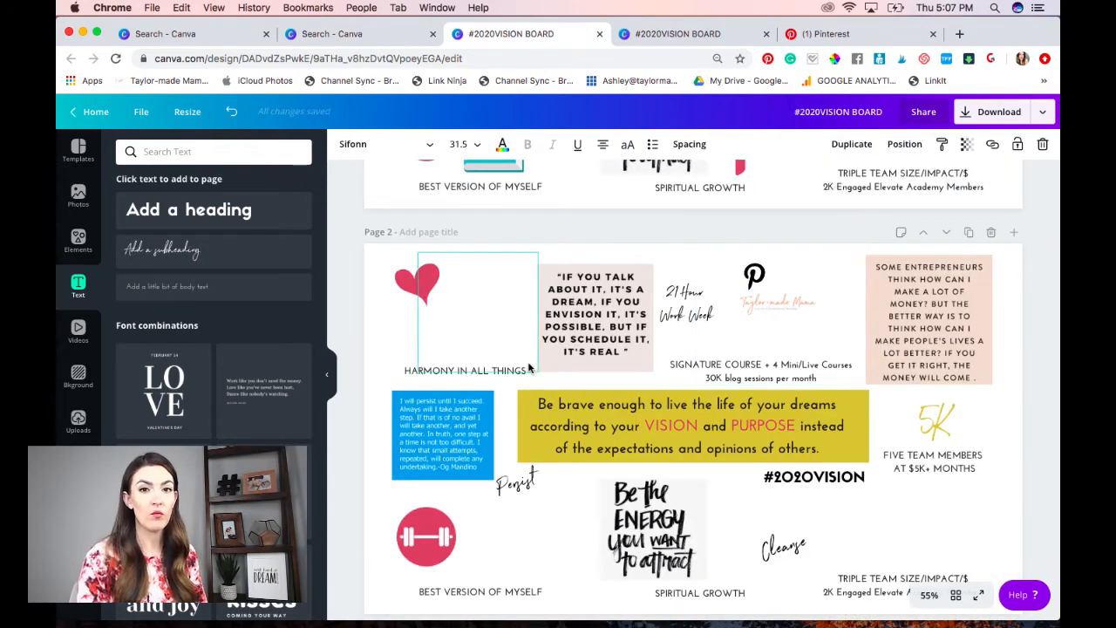
left_click(811, 485)
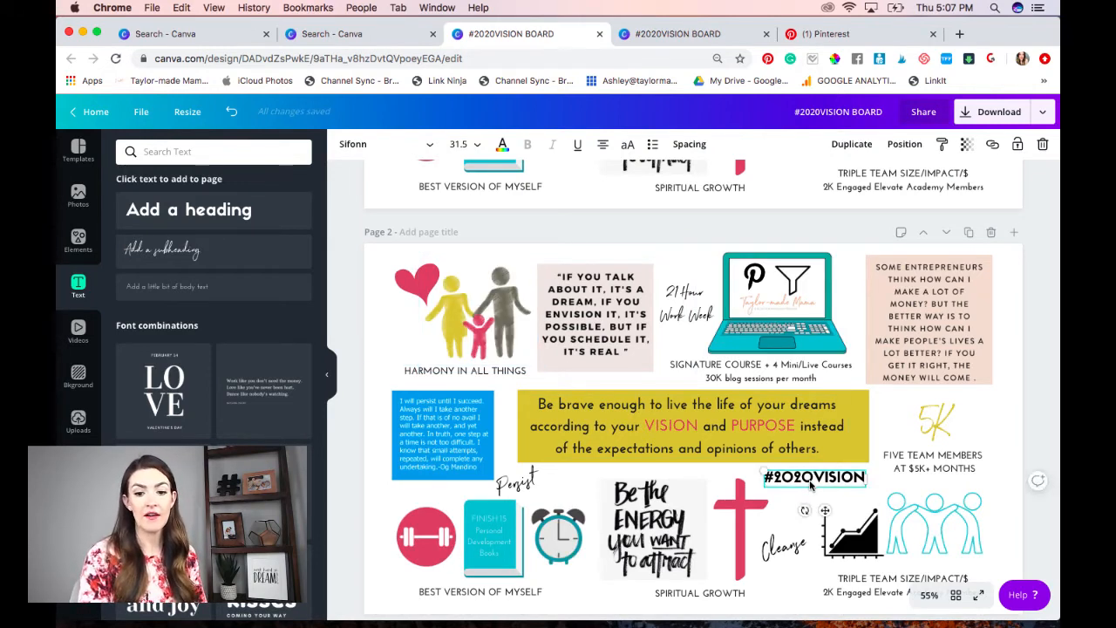
left_click(815, 479)
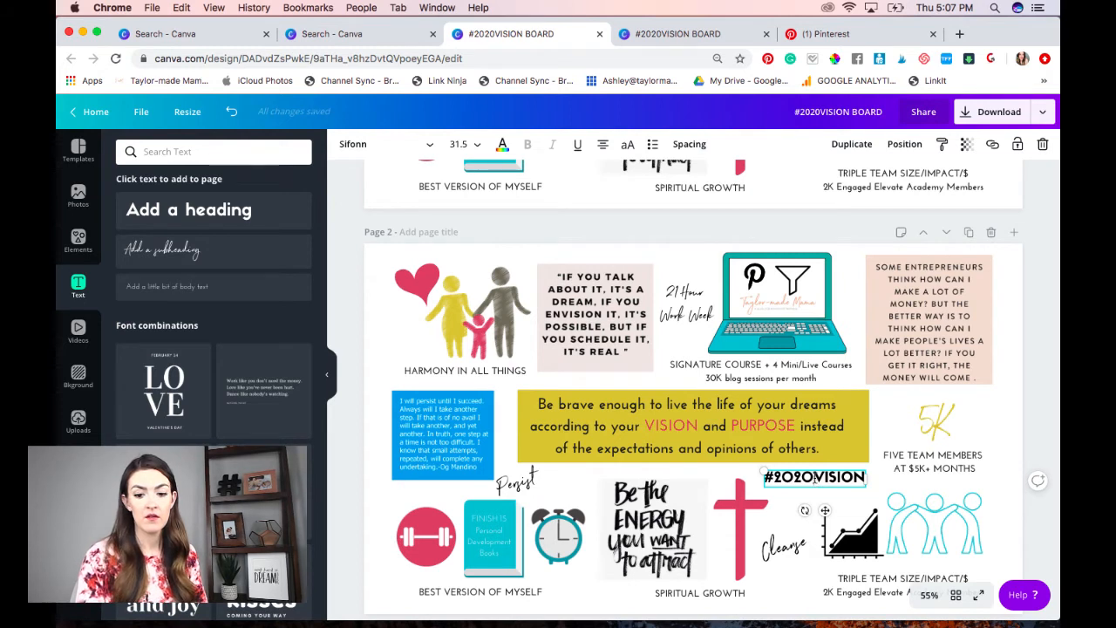
key("BackSpace")
type("1")
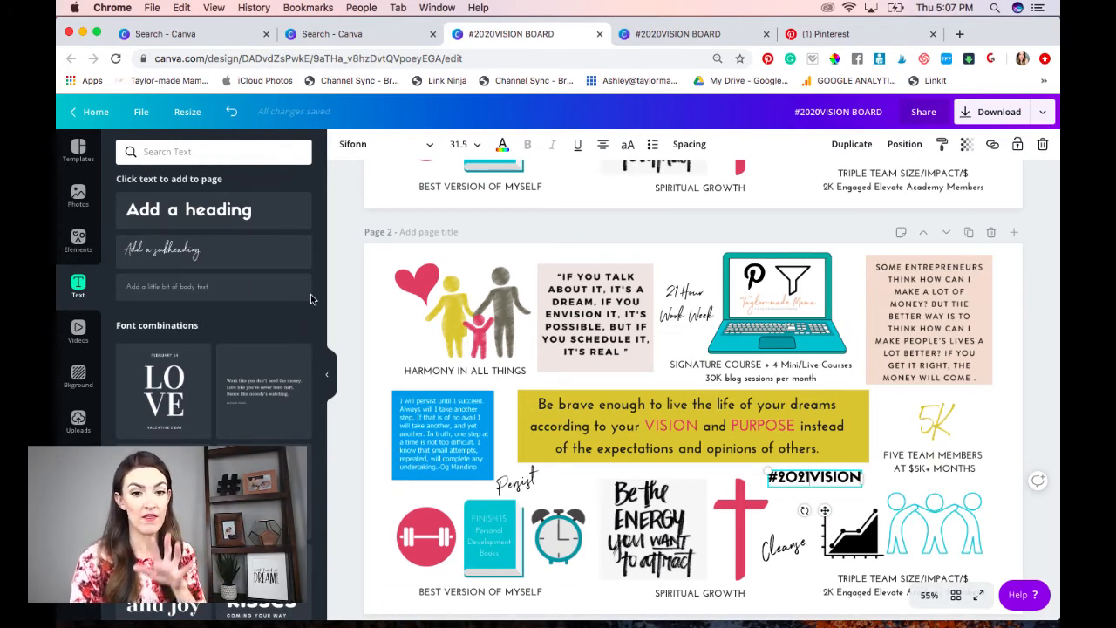
Download only page 1 of the #2020VISION BOARD design as a PNG
scroll(602, 279, "up", 5)
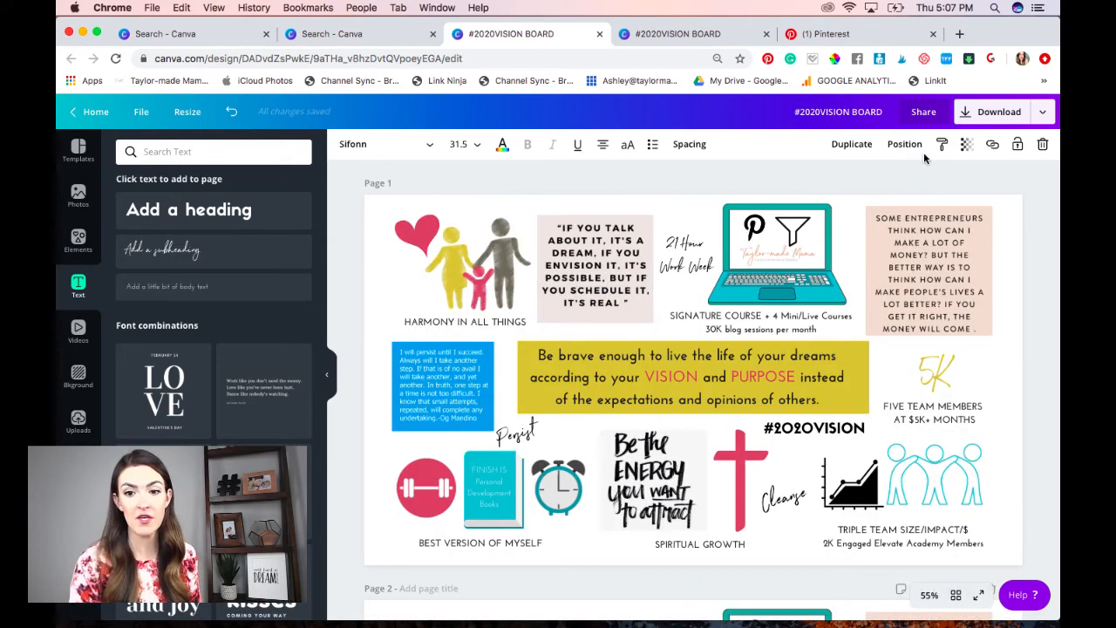
left_click(986, 113)
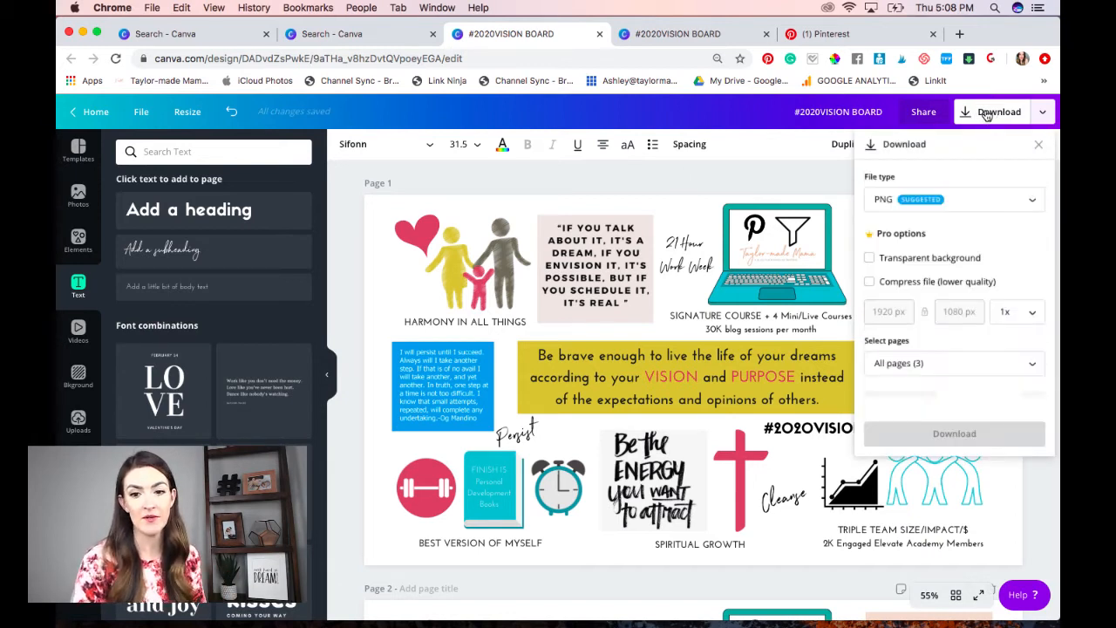
left_click(950, 366)
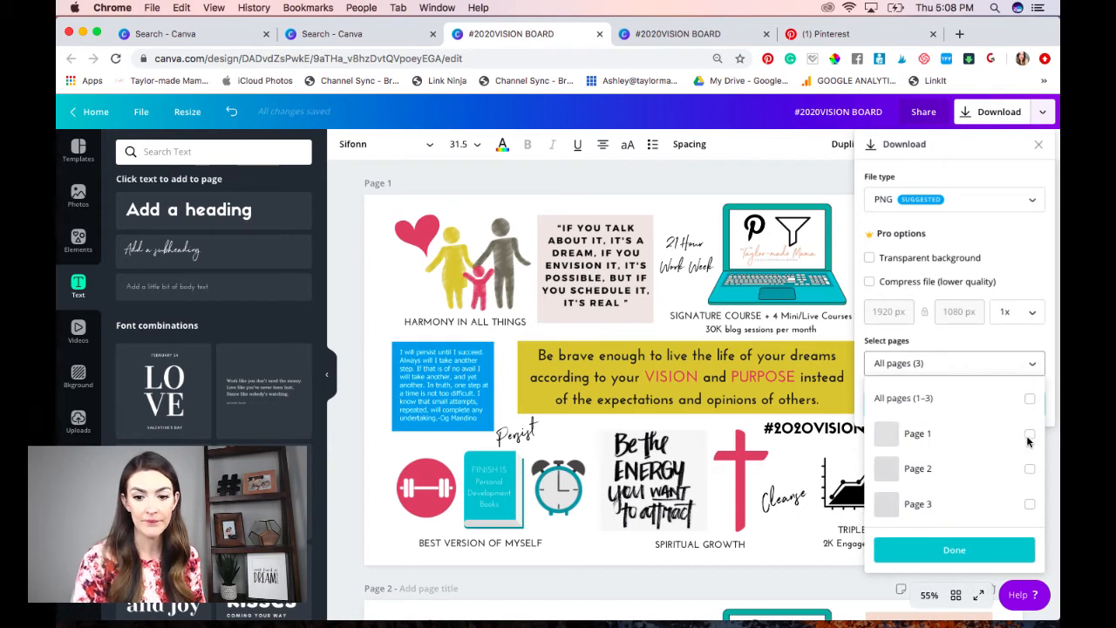
left_click(926, 438)
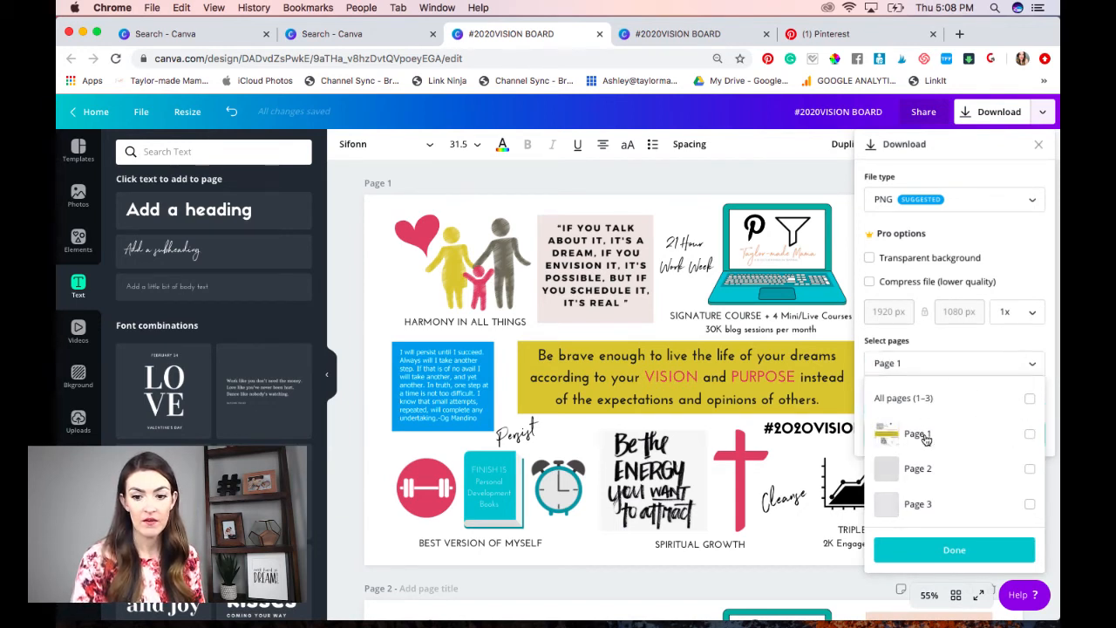
left_click(1030, 436)
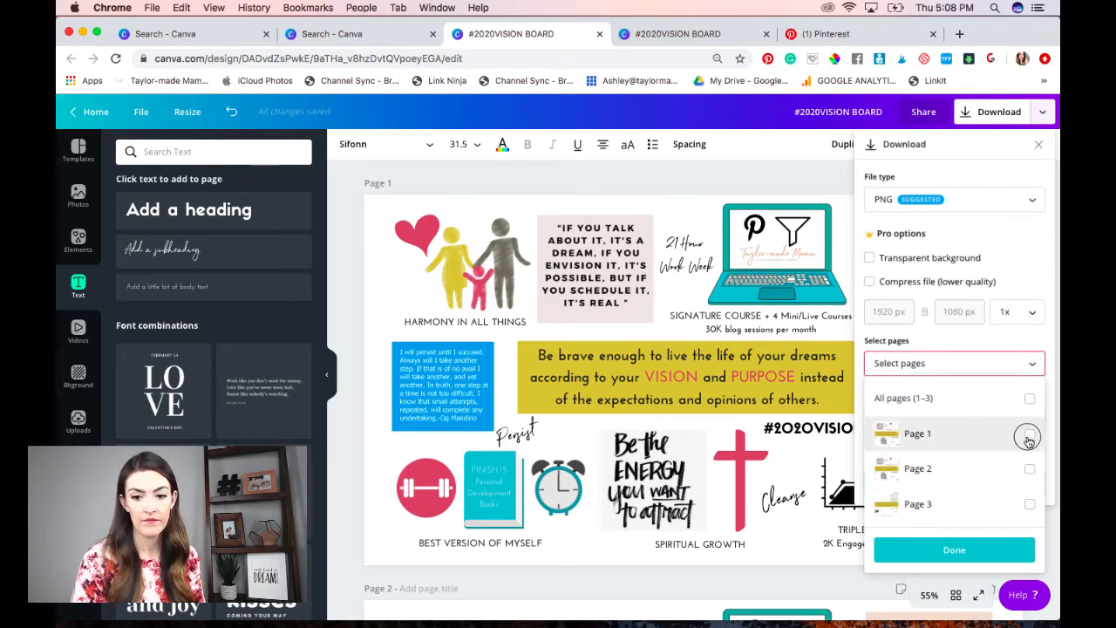
left_click(1029, 435)
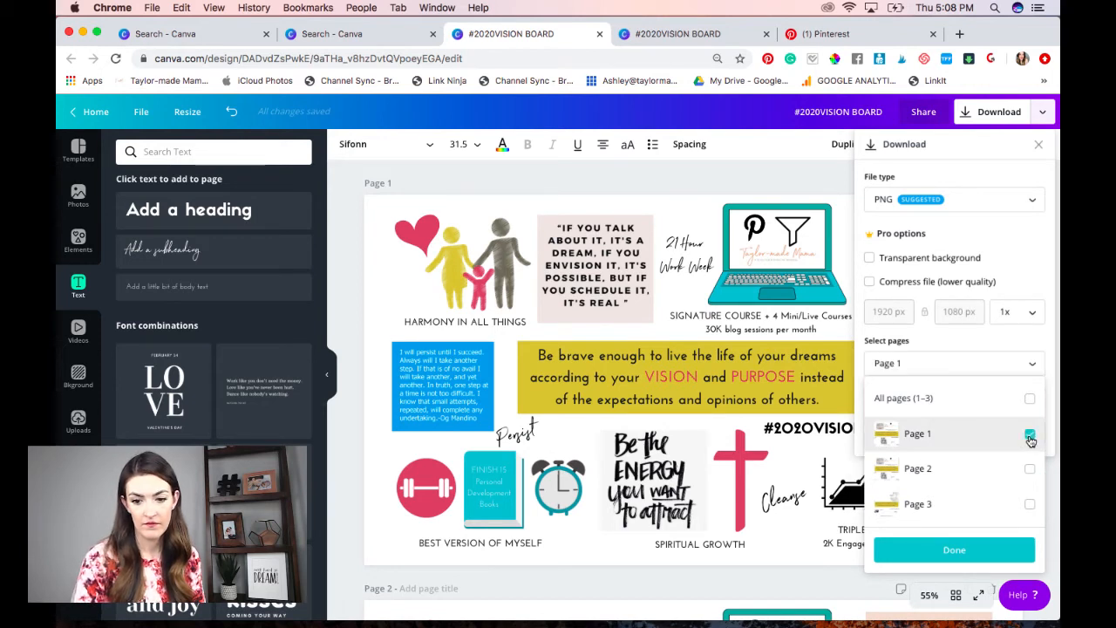
left_click(954, 551)
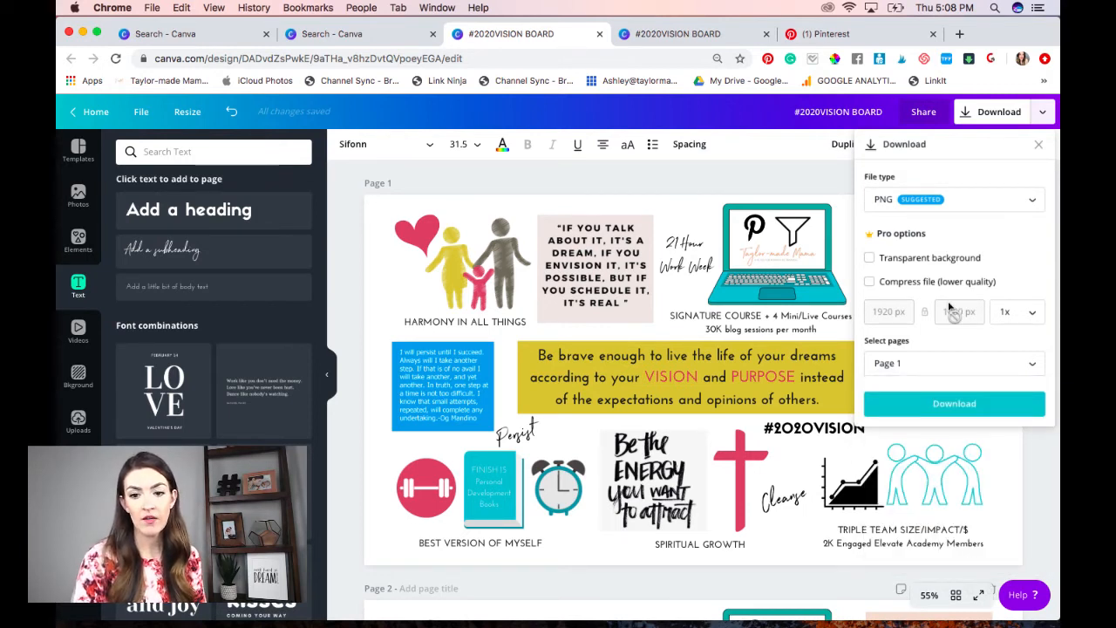
left_click(1028, 203)
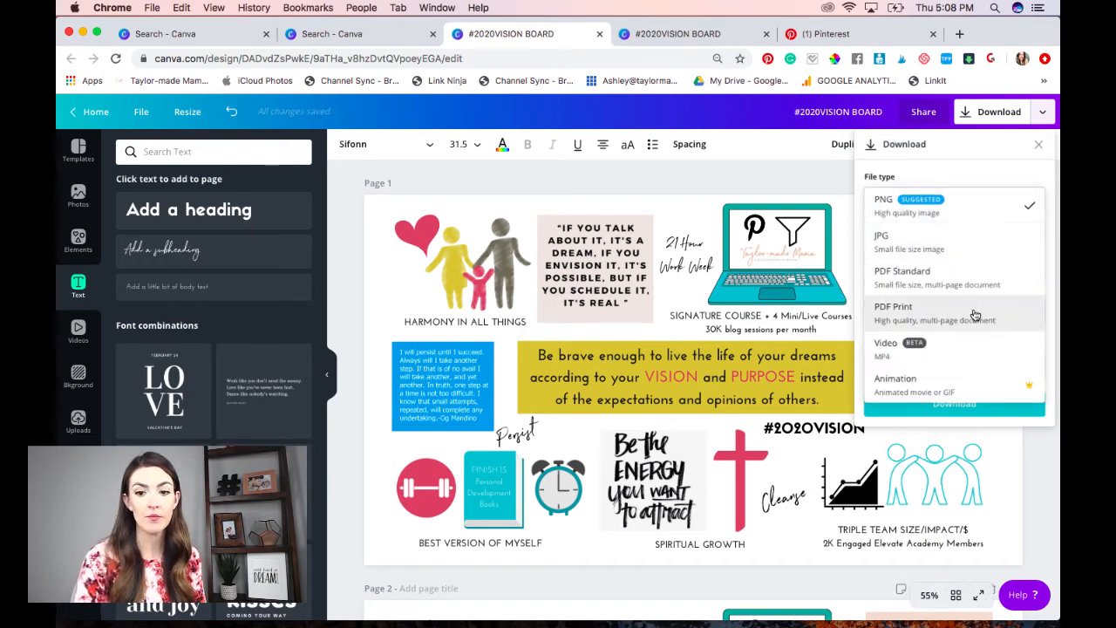
left_click(808, 166)
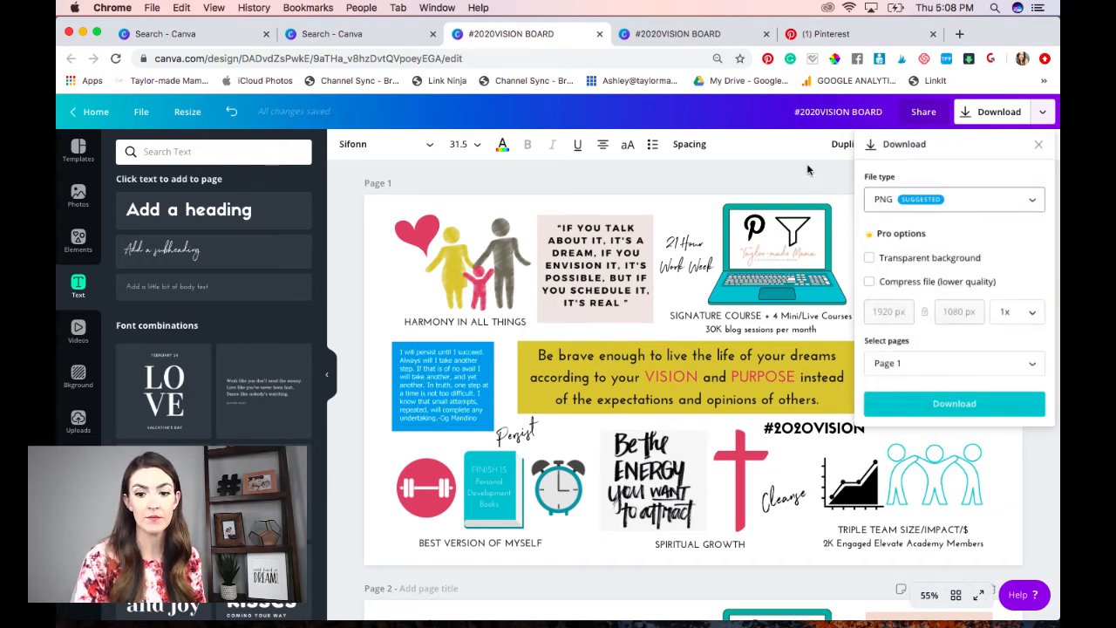
left_click(939, 405)
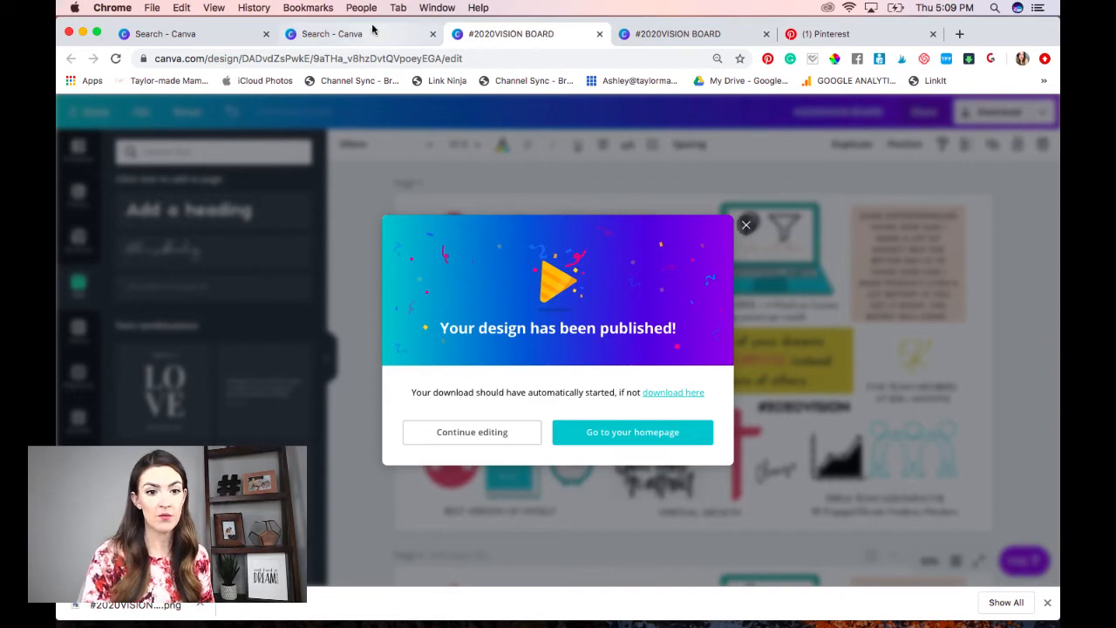
Minimize the browser window and move the downloaded "#2020VISION BOARD (1).png" to an open area of the desktop
left_click_drag(374, 25, 503, 13)
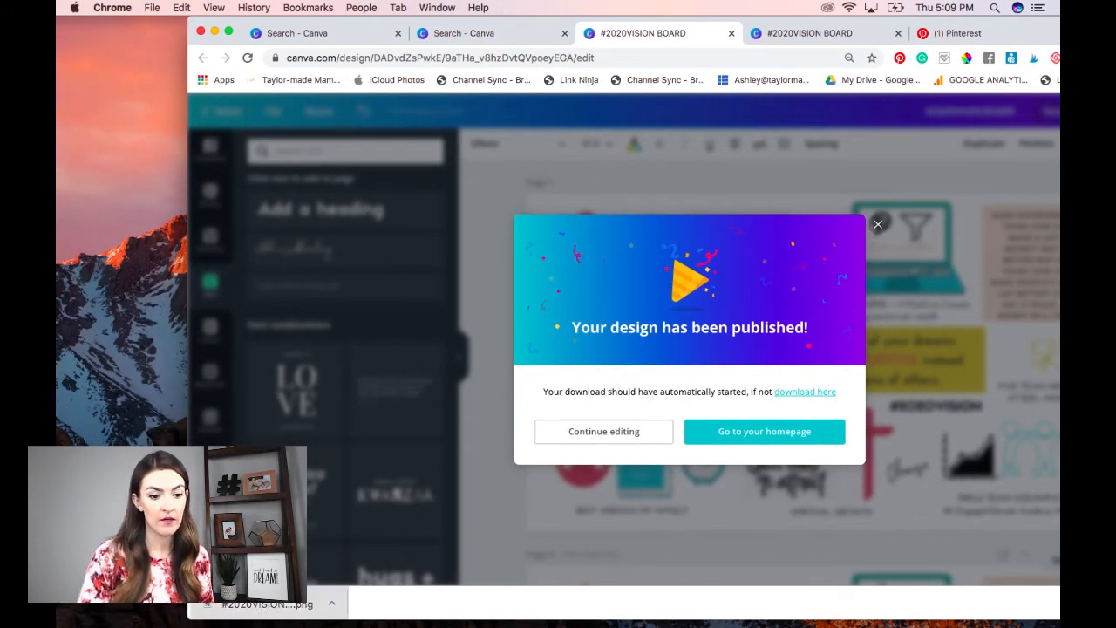
left_click(214, 32)
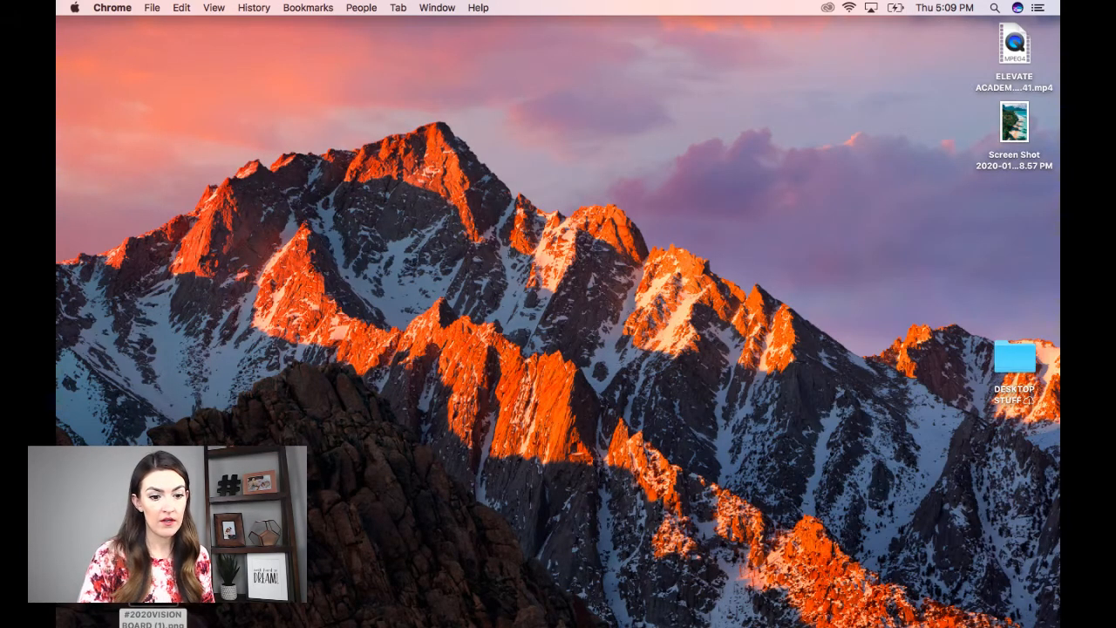
left_click_drag(153, 593, 523, 333)
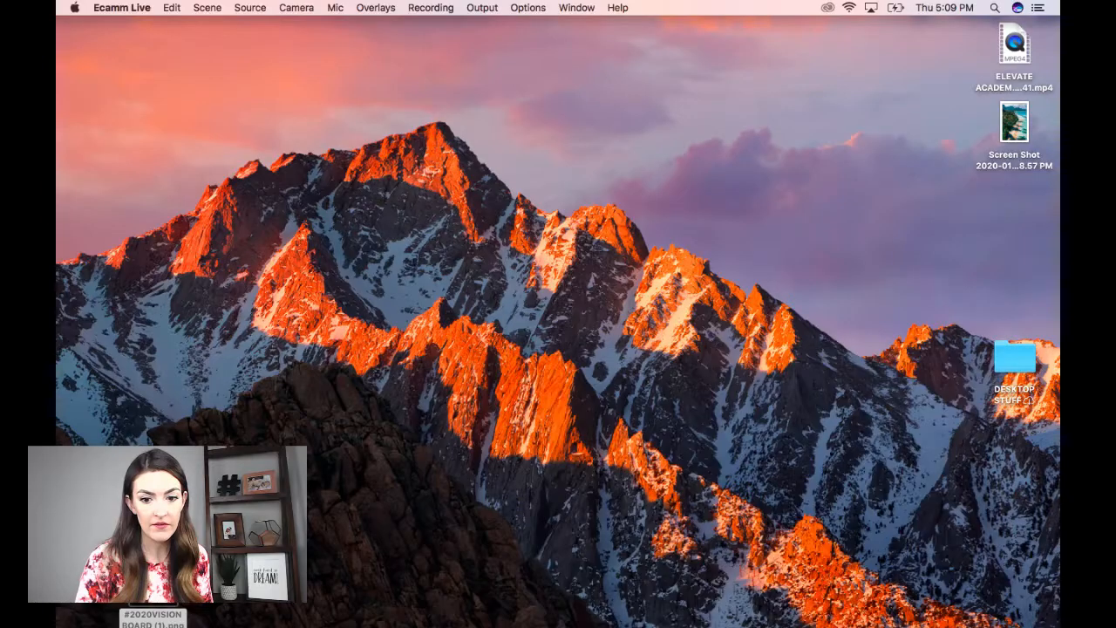
left_click_drag(152, 593, 534, 509)
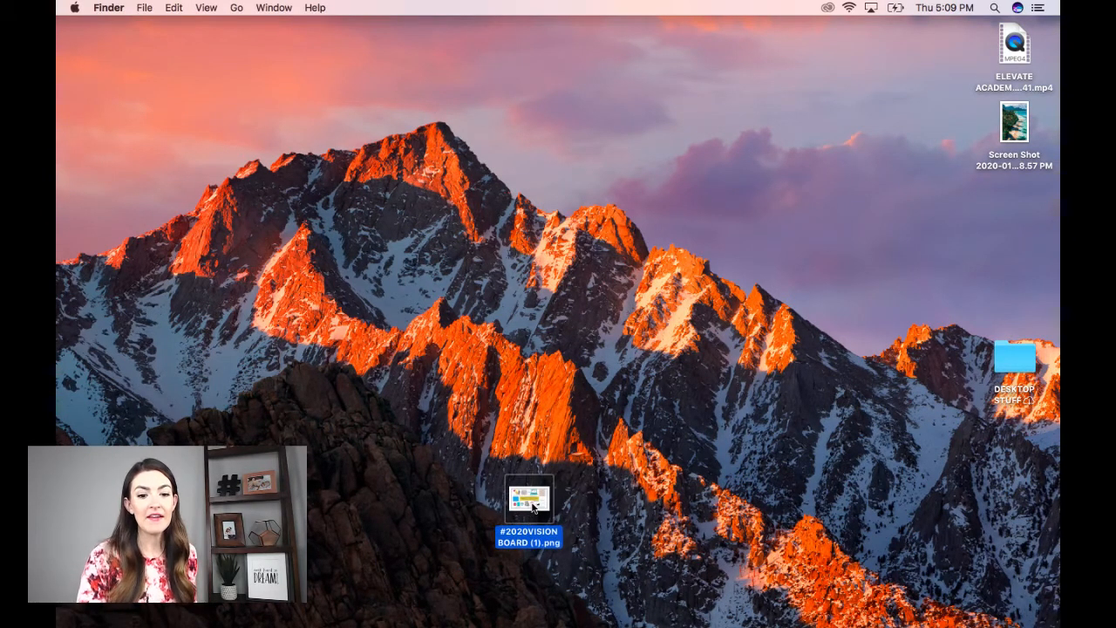
Set "#2020VISION BOARD (1).png" as the desktop picture, and put the image and the screenshot file into the DESKTOP STUFF folder
right_click(534, 509)
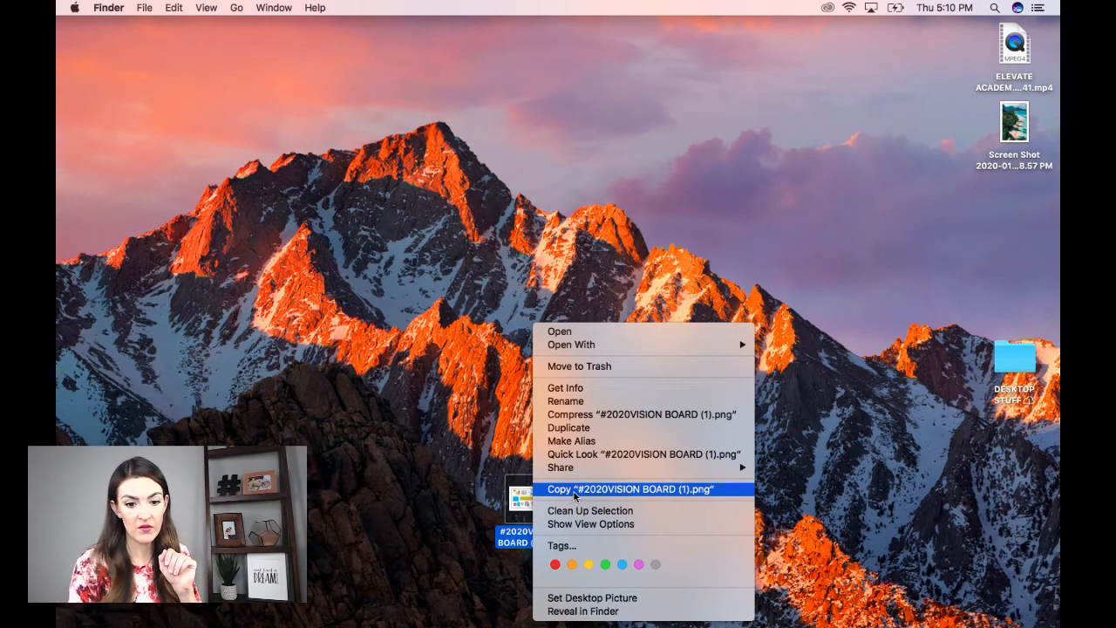
left_click(589, 600)
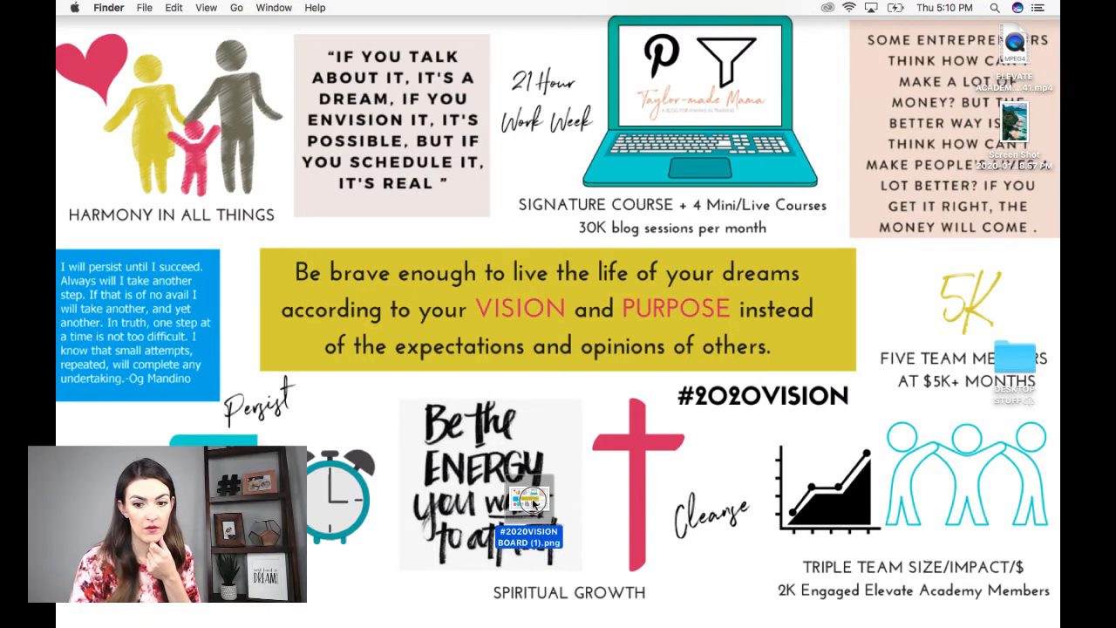
left_click_drag(533, 504, 1016, 366)
left_click_drag(1016, 122, 1027, 349)
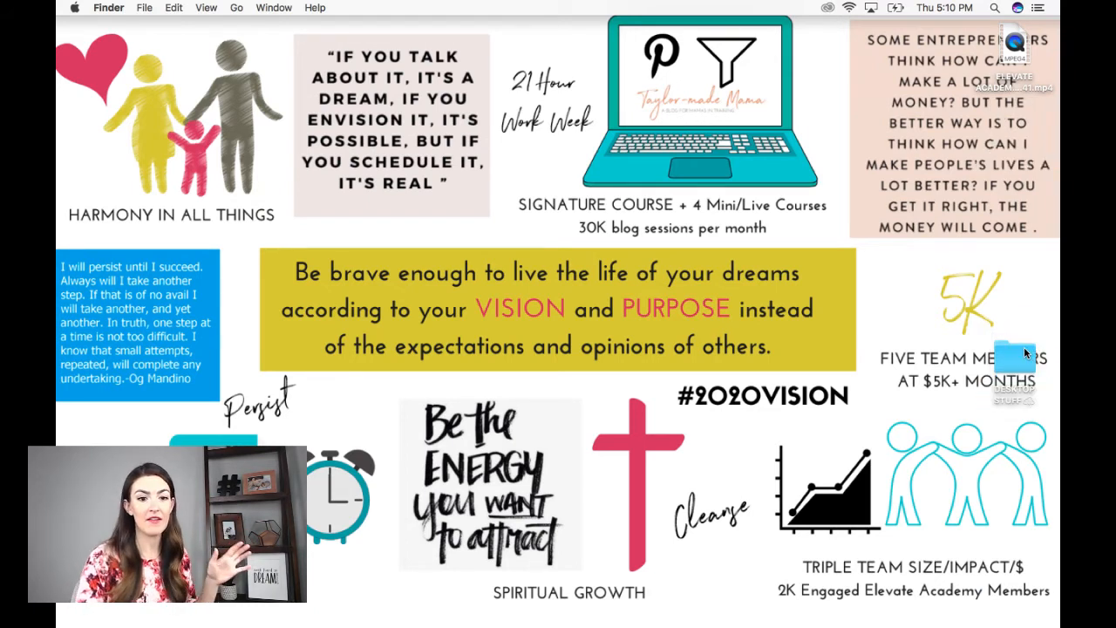